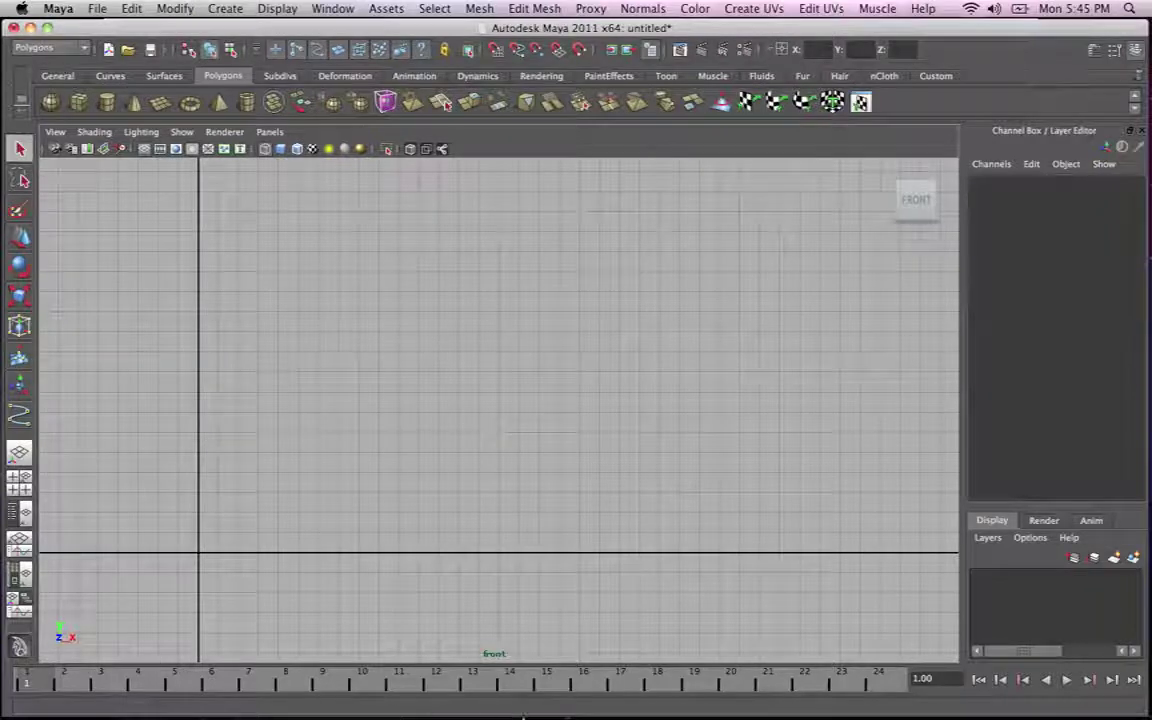
# Switch to Safari's chaise lounge reference photo, shrink its window and move it clear of the area for tracing the profile
pyautogui.moveTo(523, 716)
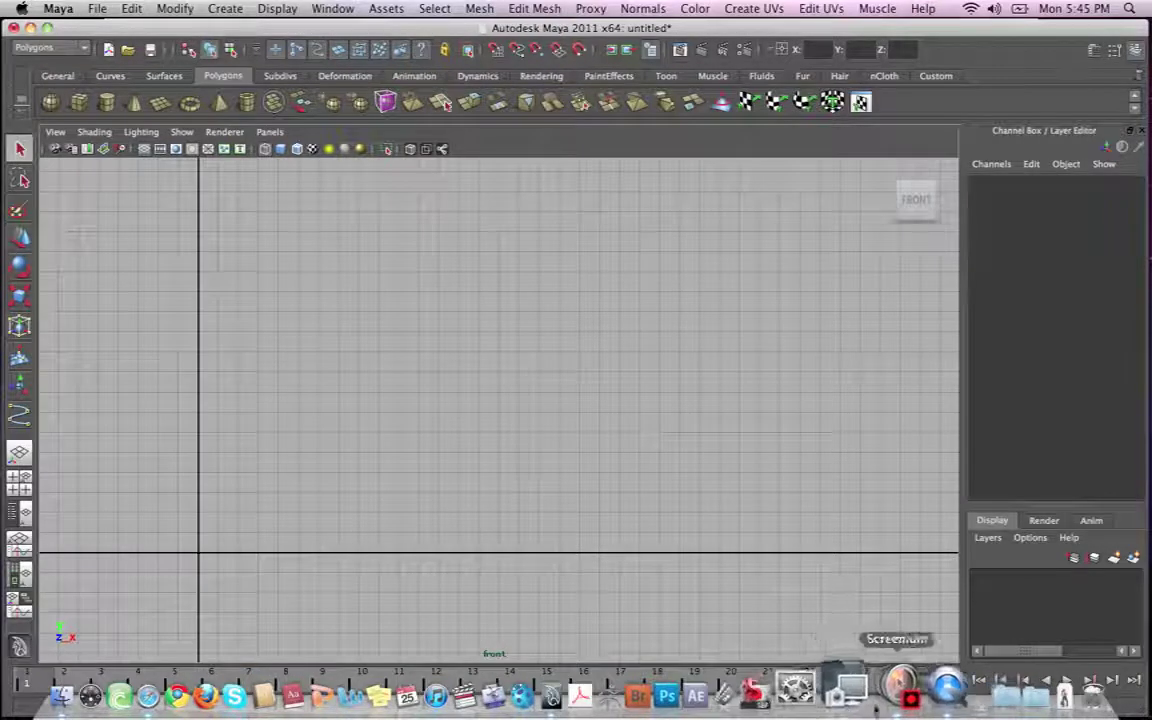
pyautogui.press('super+Tab')
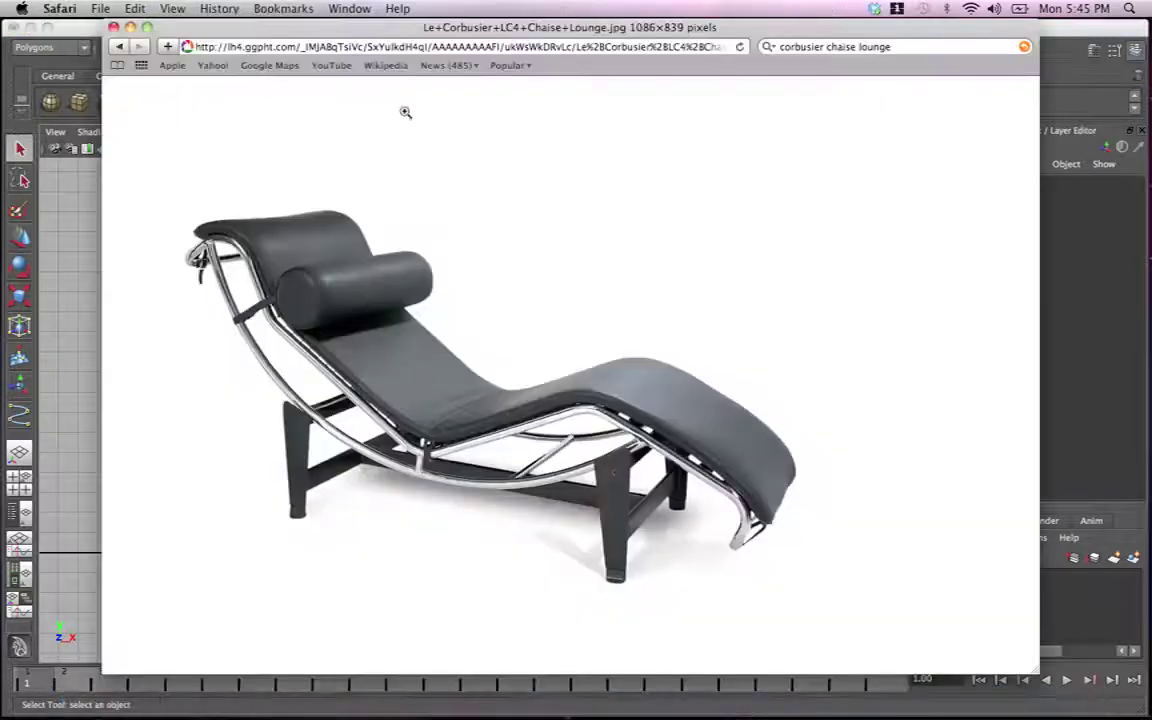
pyautogui.moveTo(474, 26); pyautogui.dragTo(421, 39)
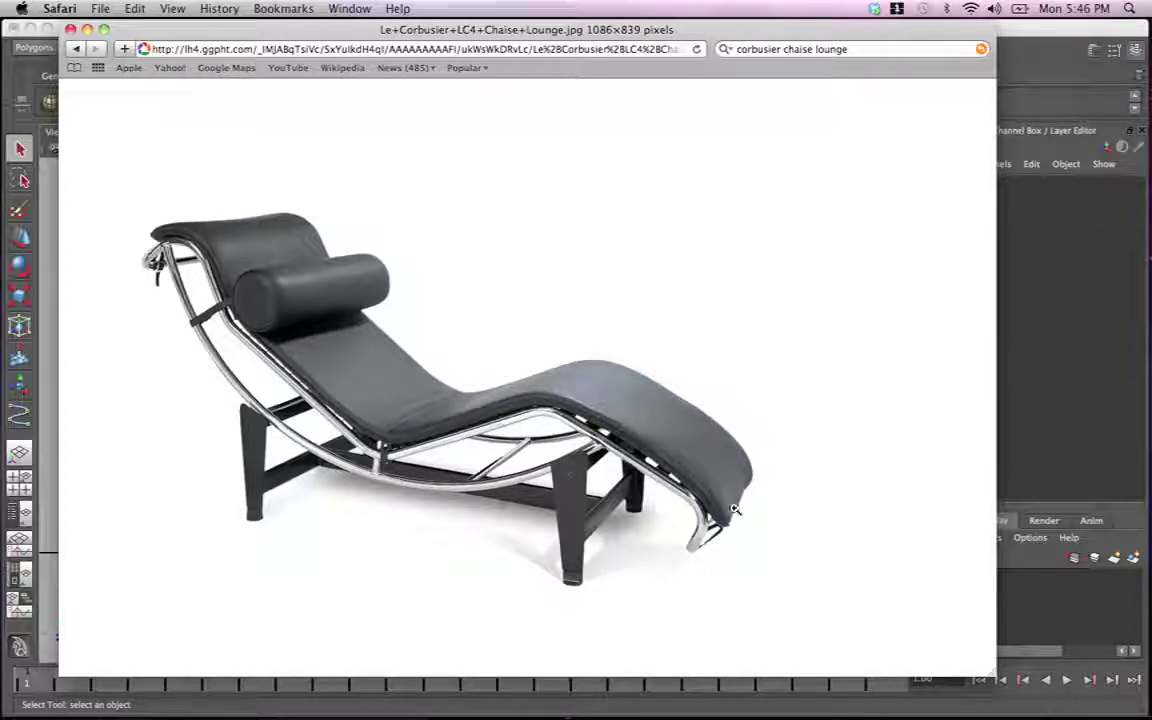
pyautogui.moveTo(989, 671); pyautogui.dragTo(688, 527)
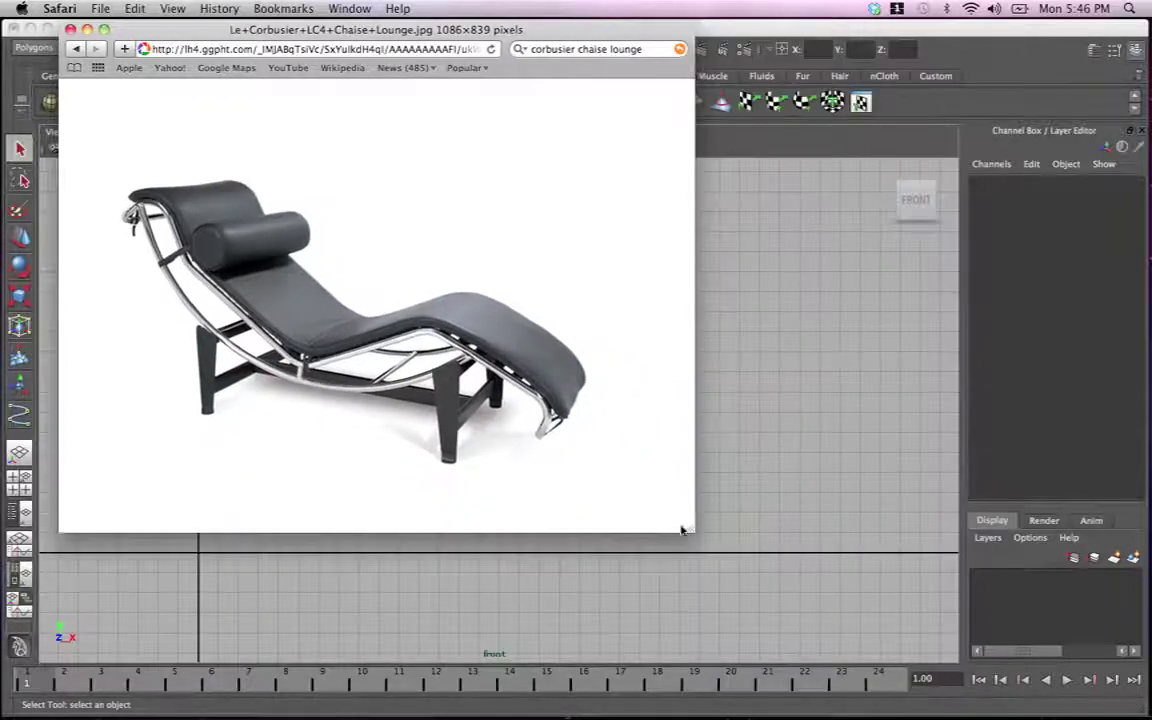
pyautogui.moveTo(505, 33); pyautogui.dragTo(870, 87)
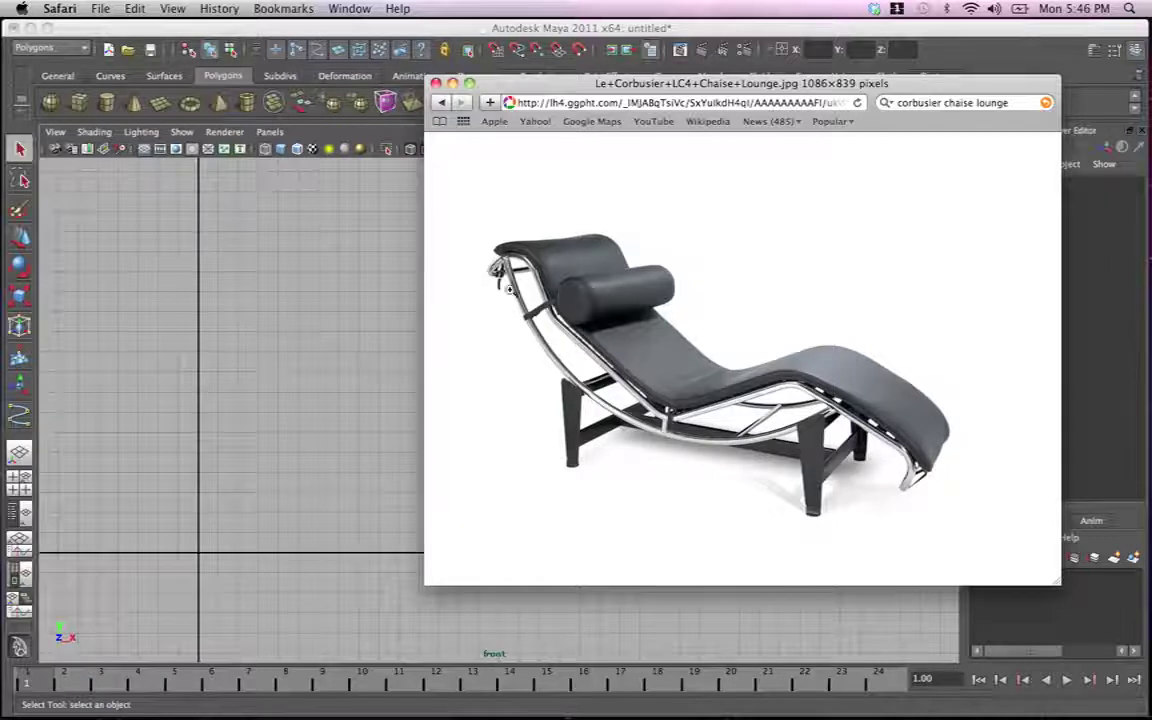
# Switch to Maya and start a CV curve in the front view, placing control vertices for the chaise's headrest arch
pyautogui.click(253, 261)
pyautogui.click(225, 8)
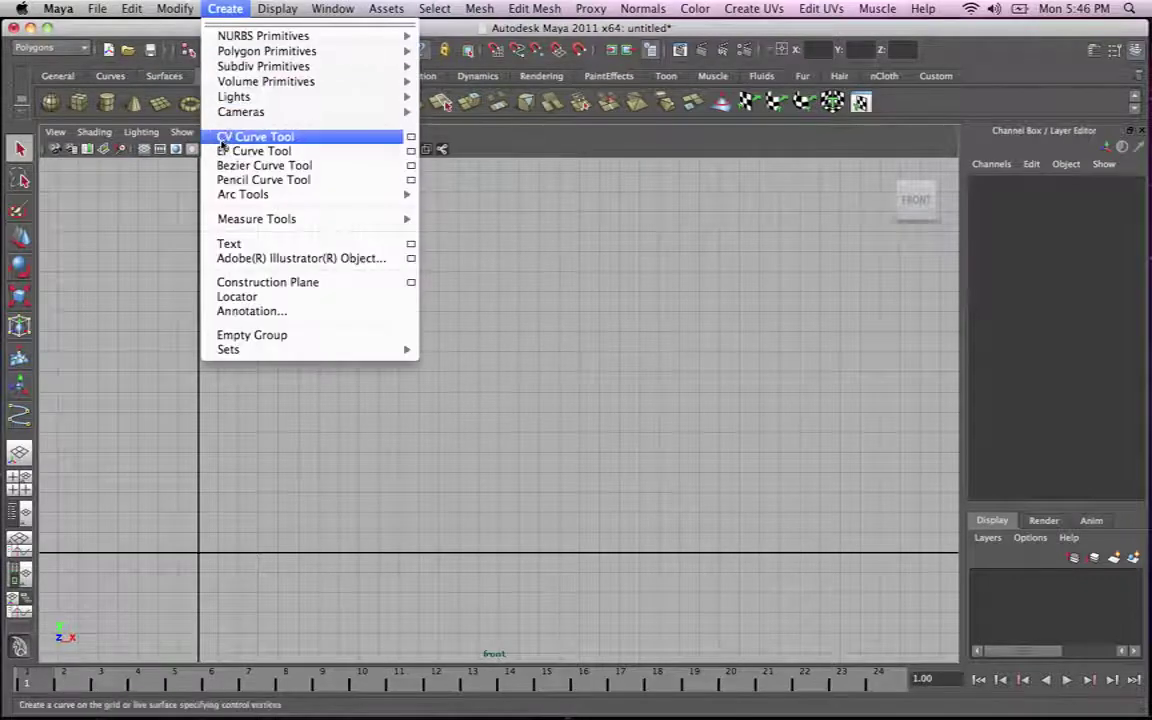
pyautogui.click(255, 137)
pyautogui.click(151, 289)
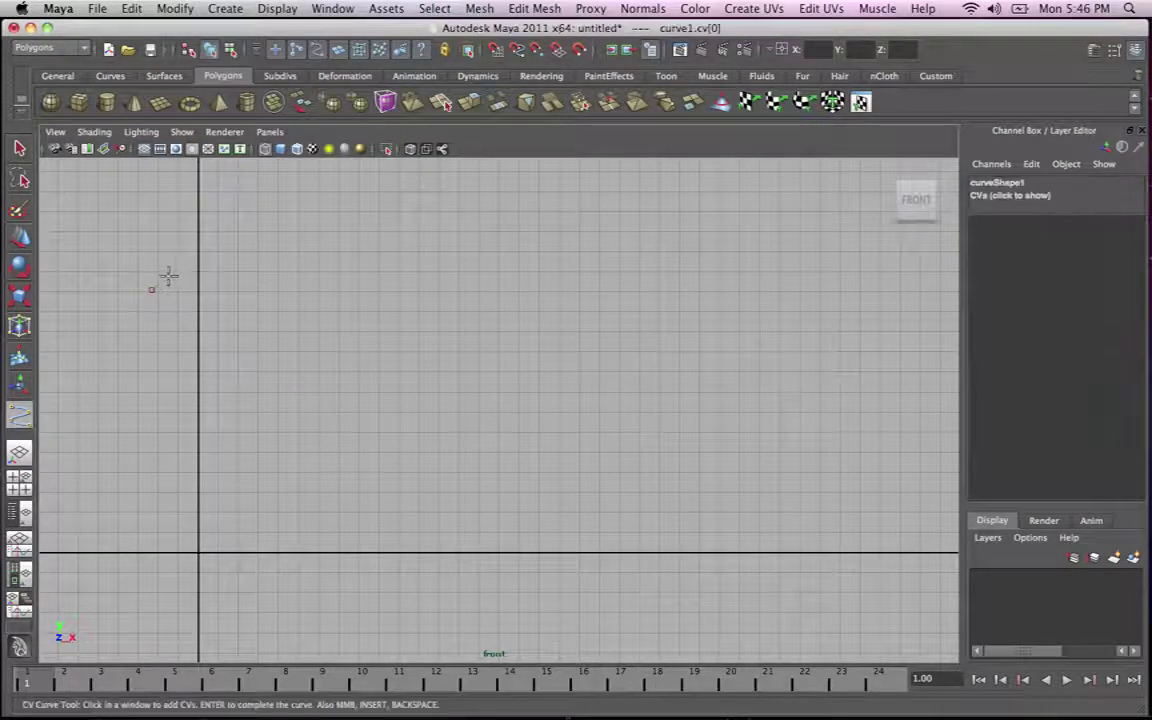
pyautogui.click(192, 267)
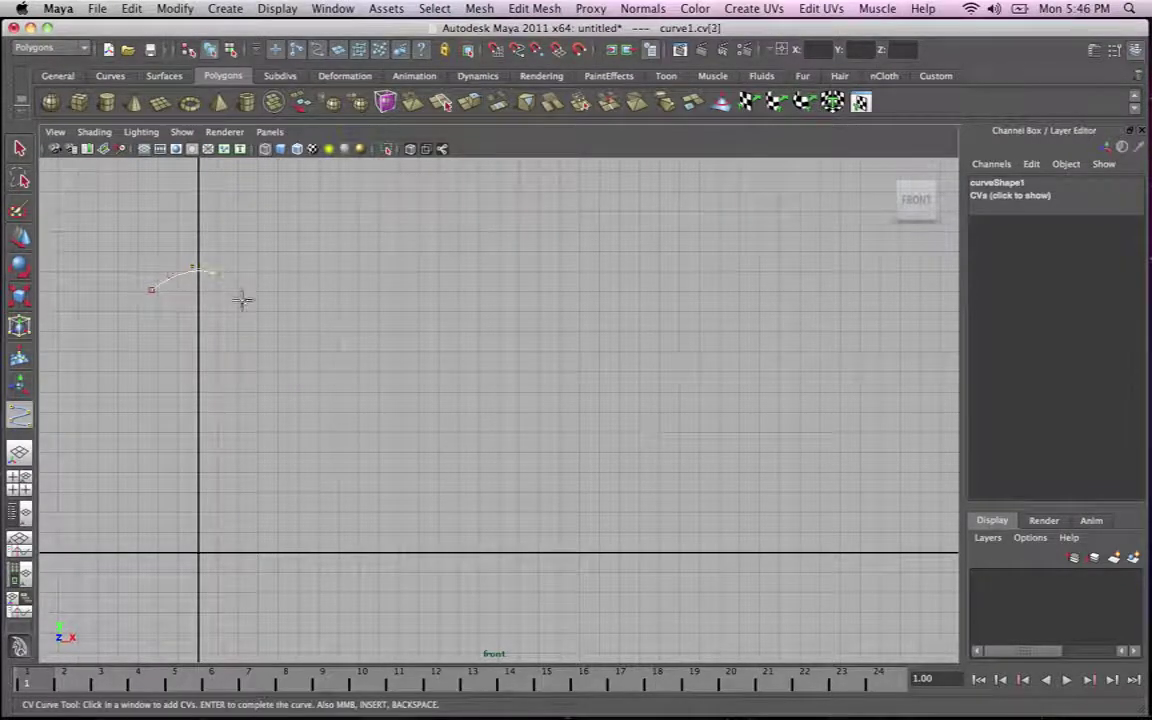
pyautogui.click(211, 272)
pyautogui.click(235, 307)
# Extend the CV curve down along the backrest to the seat's lowest point, comparing it with the reference photo in Safari
pyautogui.press('super+Tab')
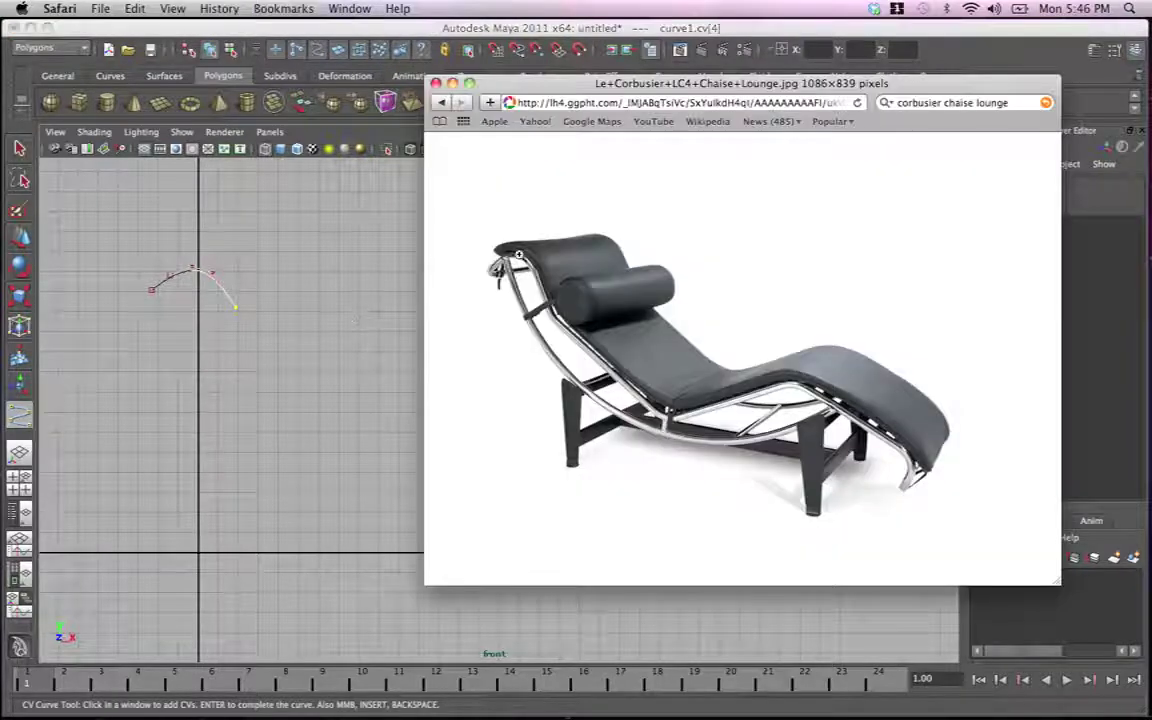
pyautogui.press('super+Tab')
pyautogui.click(255, 364)
pyautogui.click(284, 402)
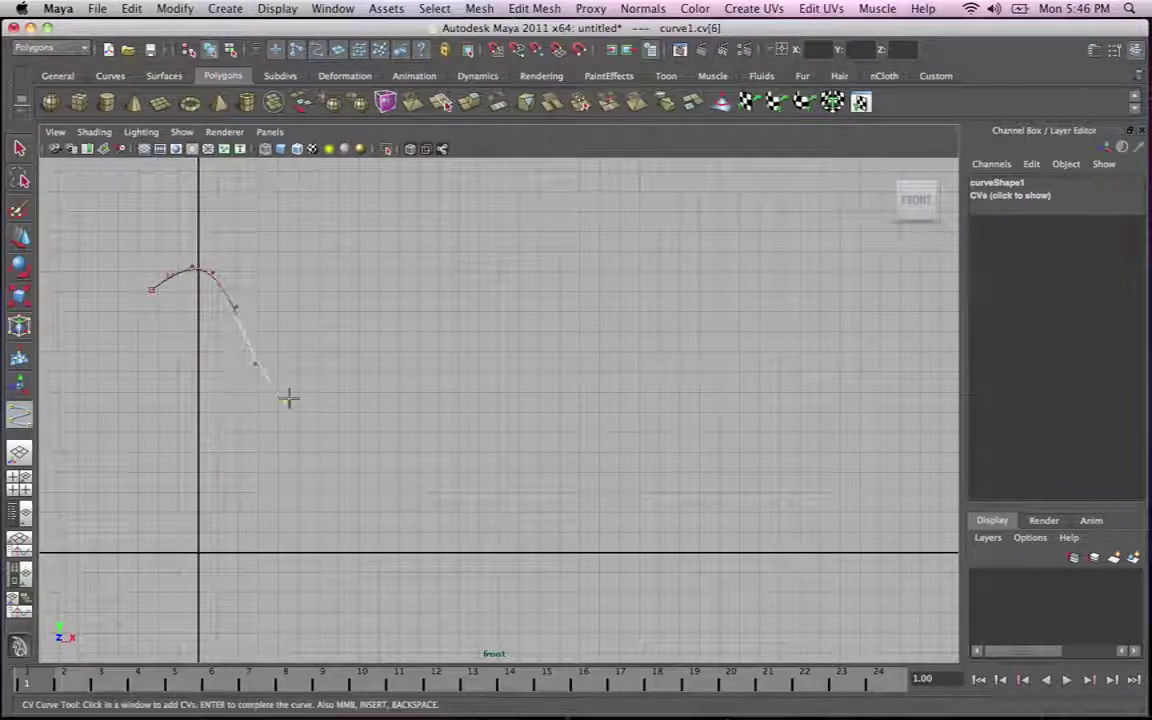
pyautogui.press('super+Tab')
pyautogui.press('super+Tab')
pyautogui.moveTo(440, 418); pyautogui.dragTo(401, 451)
pyautogui.moveTo(475, 487); pyautogui.dragTo(433, 463)
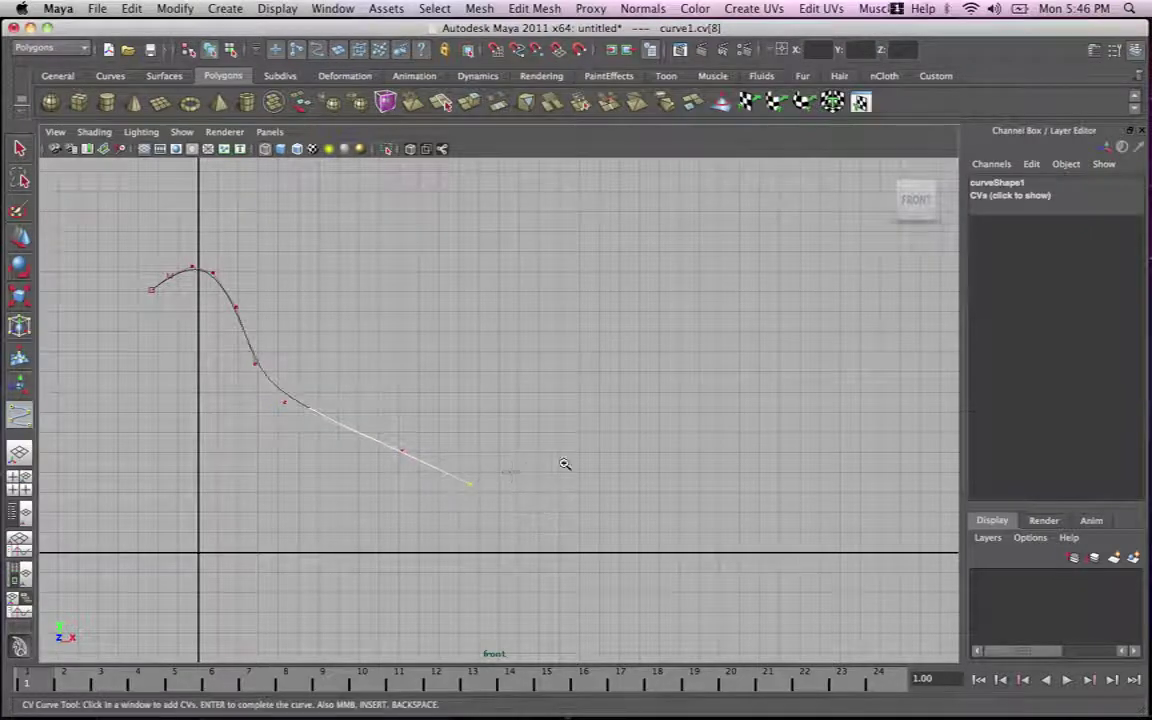
# Continue the CV curve from the seat's low point up to the knee bend, following the reference photo
pyautogui.press('super+Tab')
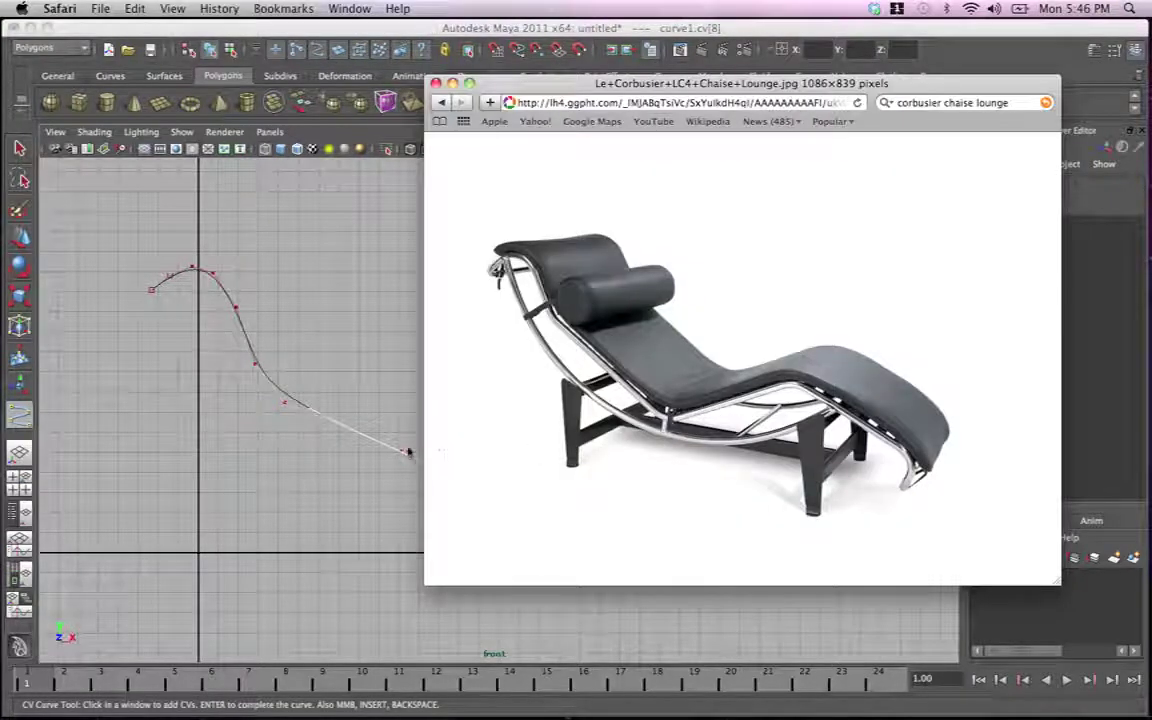
pyautogui.press('super+Tab')
pyautogui.moveTo(496, 476); pyautogui.dragTo(586, 424)
pyautogui.click(586, 424)
pyautogui.click(625, 411)
# Extend the CV curve from the knee down past the foot end with a short vertical finish, and complete the curve
pyautogui.press('super+Tab')
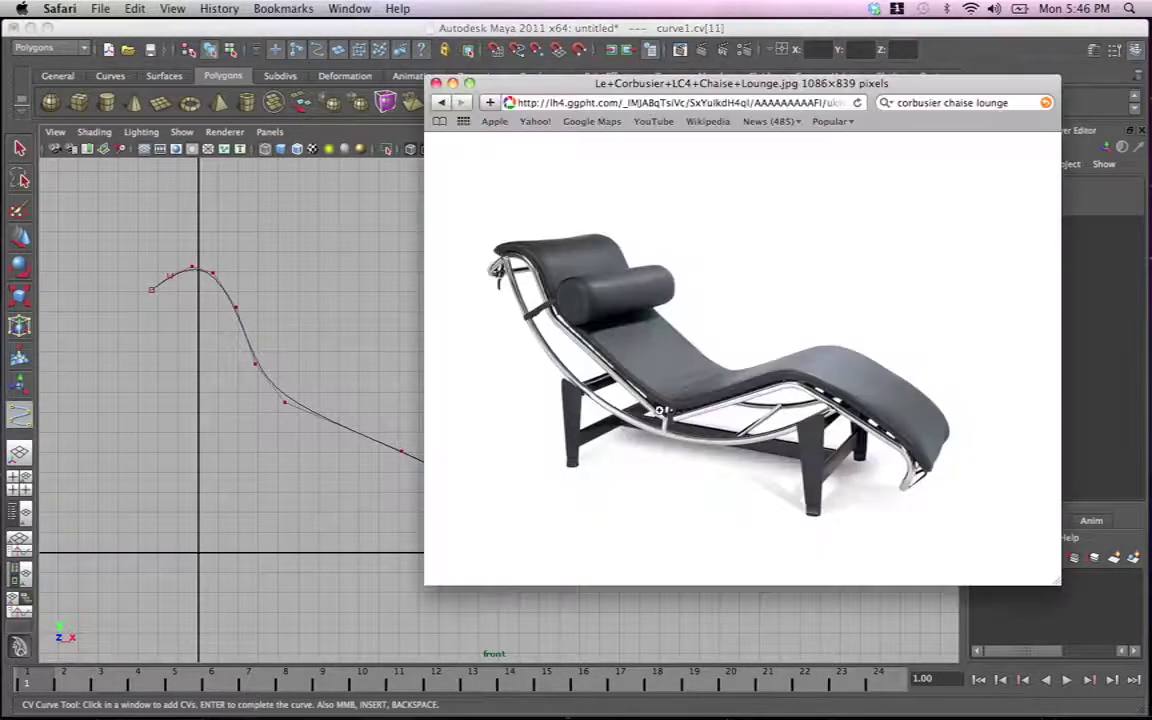
pyautogui.press('super+Tab')
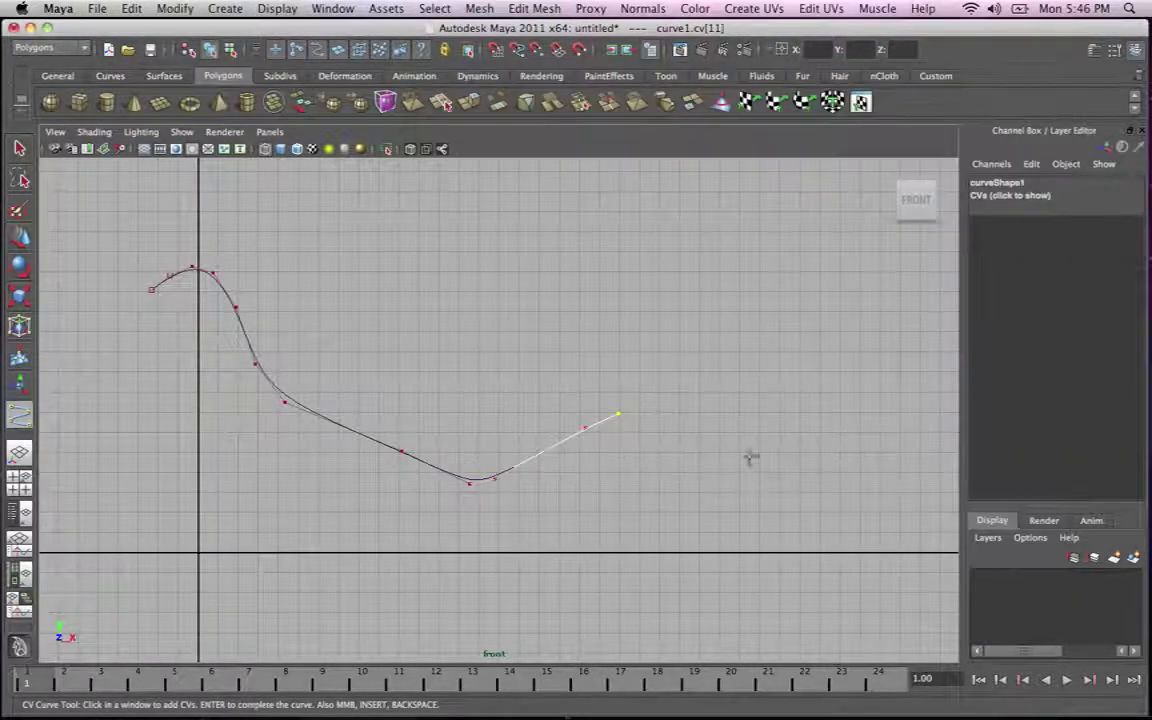
pyautogui.moveTo(720, 444); pyautogui.dragTo(828, 516)
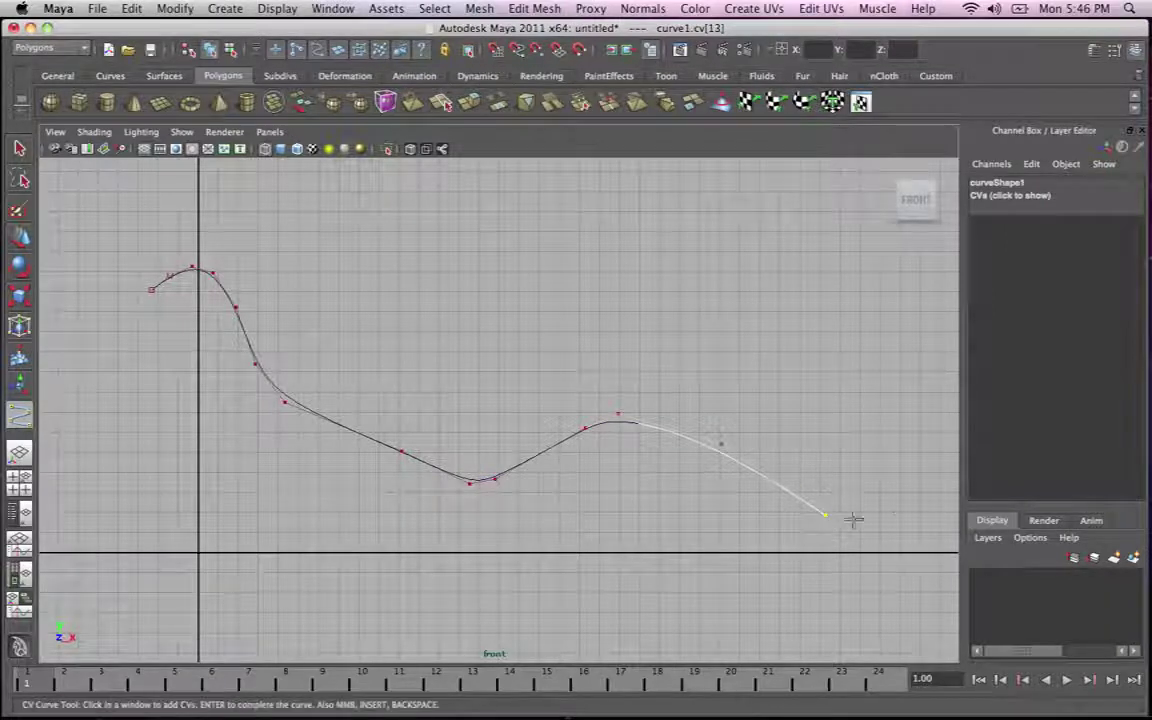
pyautogui.press('super+Tab')
pyautogui.press('super+Tab')
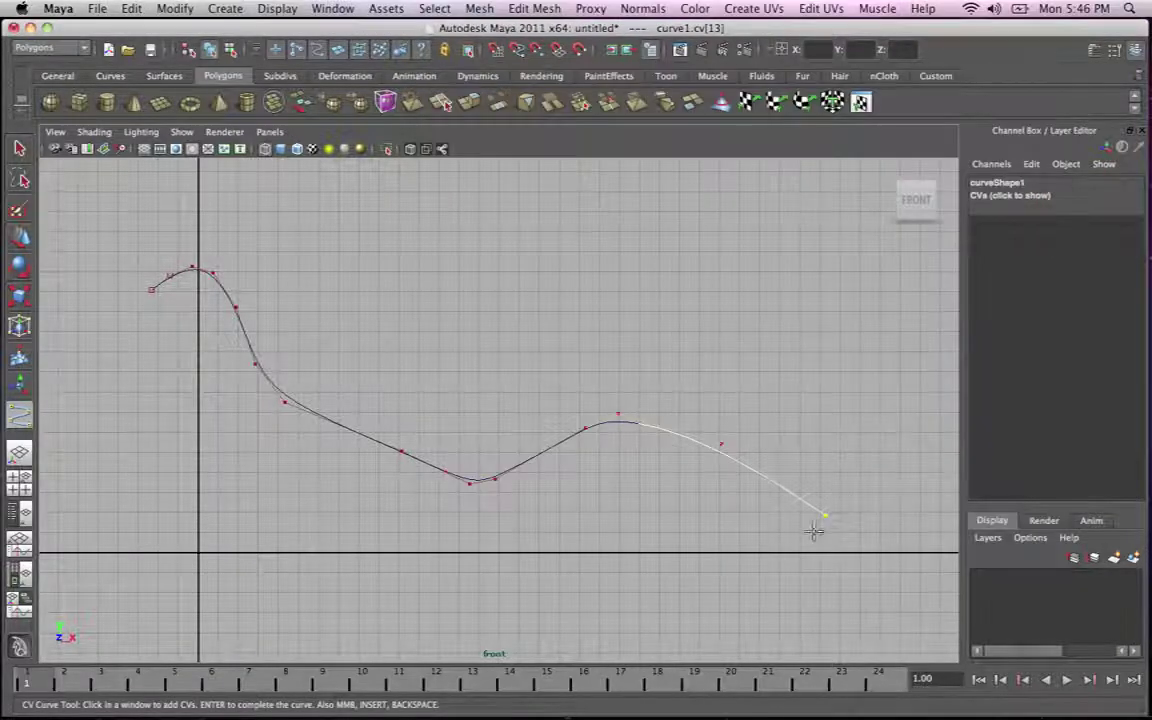
pyautogui.moveTo(816, 532); pyautogui.dragTo(823, 560)
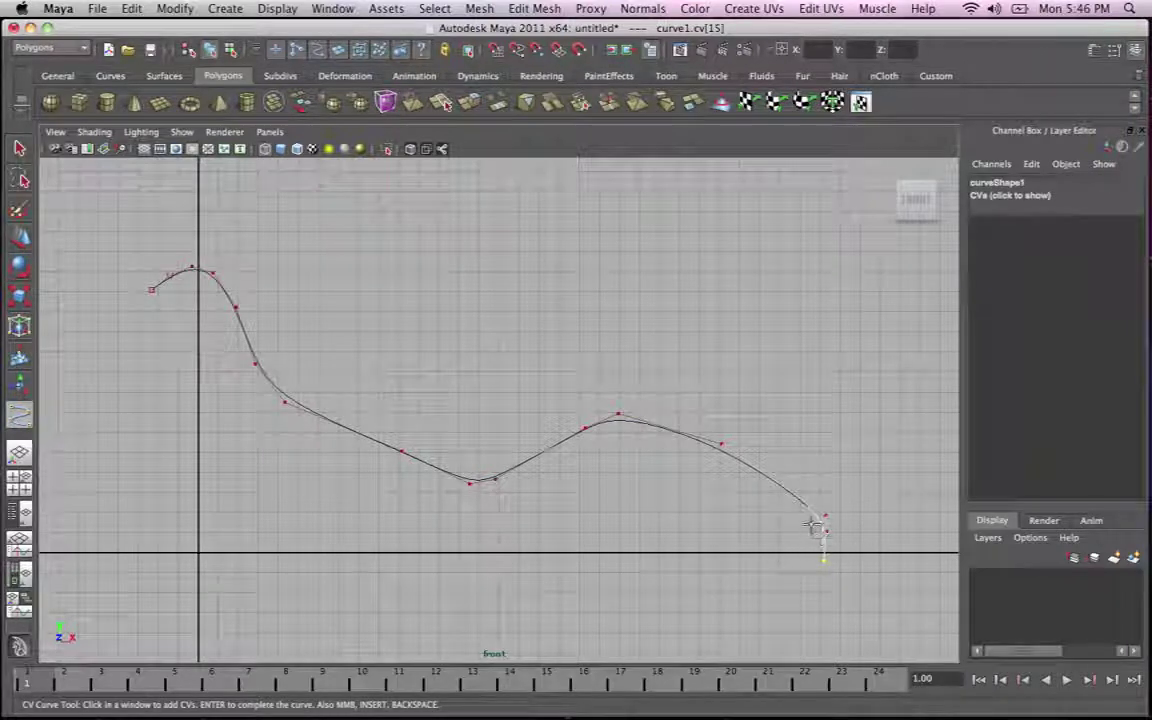
pyautogui.press('Return')
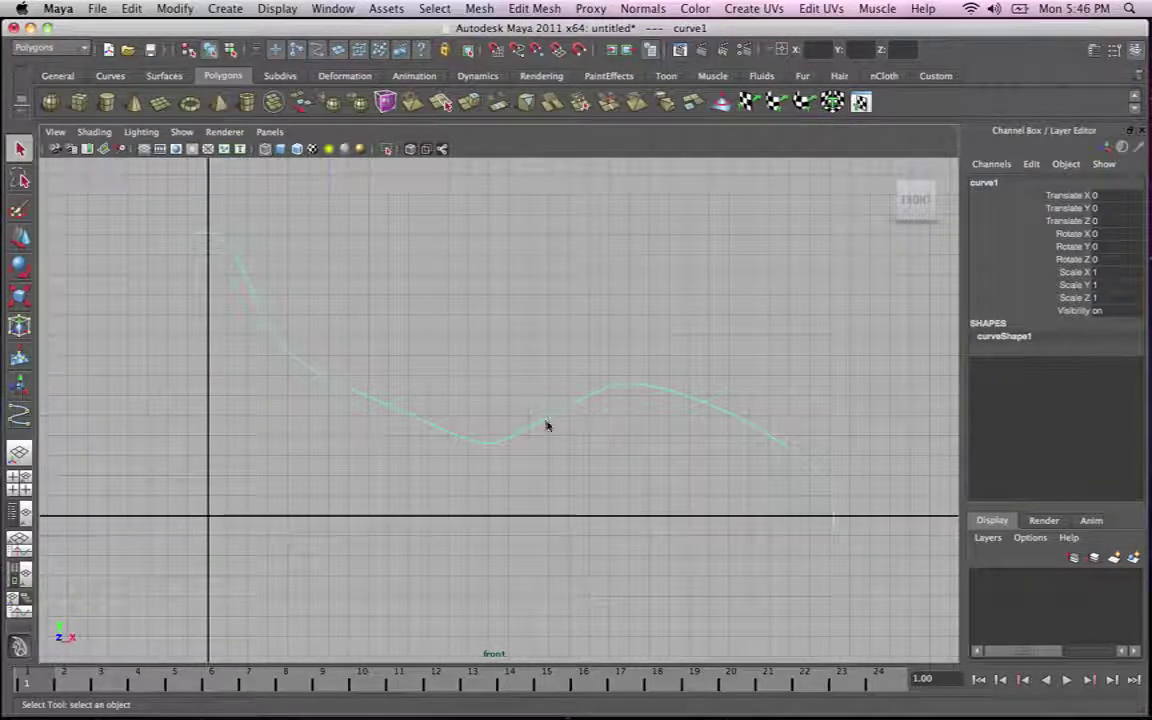
# Reshape the headrest and upper back of the curve by moving their control vertices, lowering the curve's starting vertex
pyautogui.moveTo(548, 422); pyautogui.dragTo(464, 420, button='right')
pyautogui.click(245, 270)
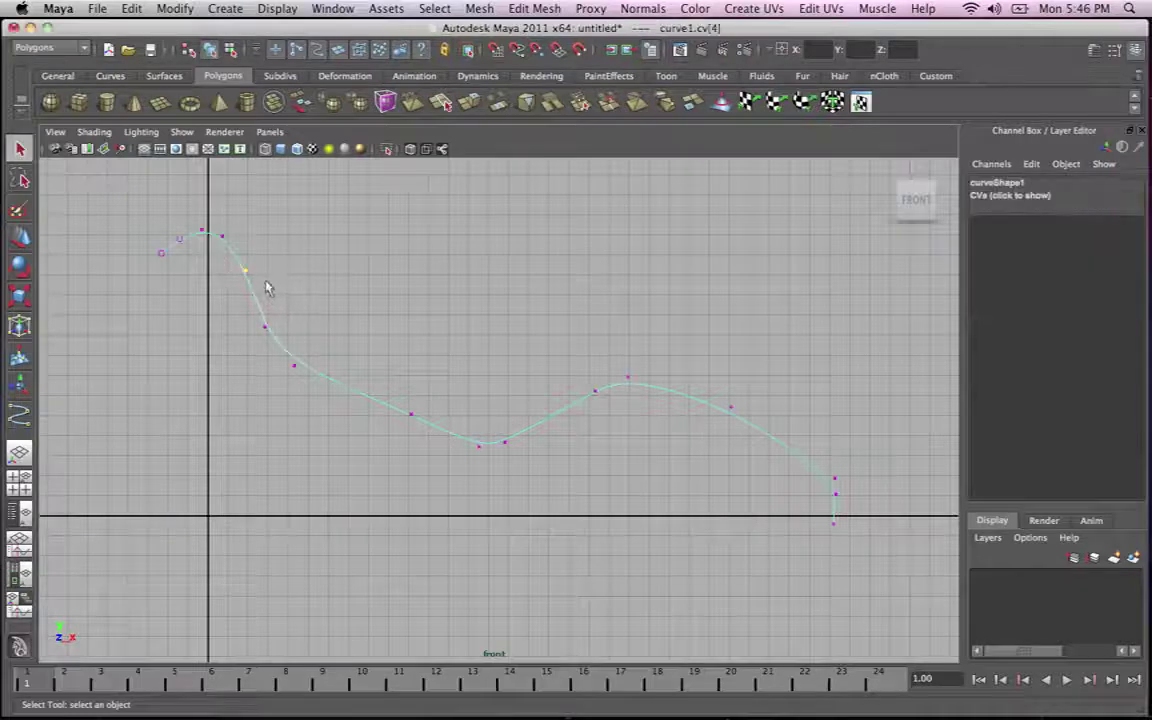
pyautogui.press('w')
pyautogui.moveTo(247, 267); pyautogui.dragTo(237, 259)
pyautogui.click(263, 329)
pyautogui.moveTo(263, 330); pyautogui.dragTo(293, 371)
pyautogui.click(294, 366)
pyautogui.click(282, 354)
pyautogui.click(253, 328)
pyautogui.click(294, 366)
pyautogui.click(161, 252)
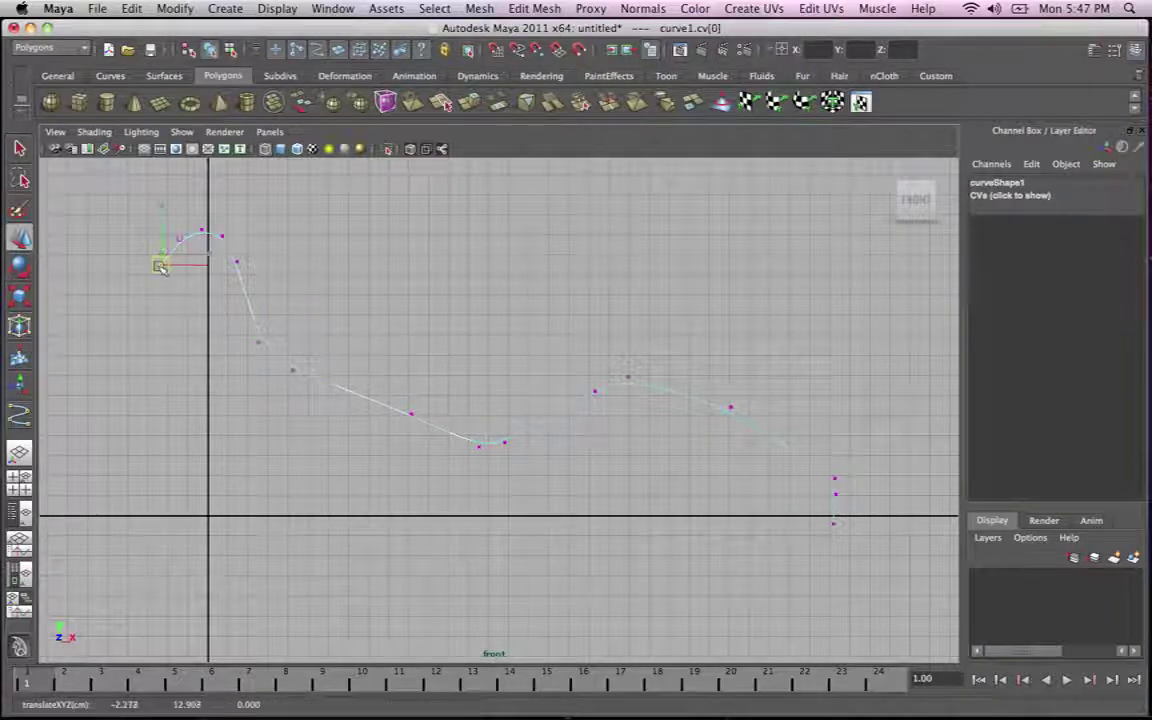
# Switch to the perspective view and reposition the control vertex just past the knee bend
pyautogui.press('space')
pyautogui.moveTo(632, 380); pyautogui.dragTo(645, 334)
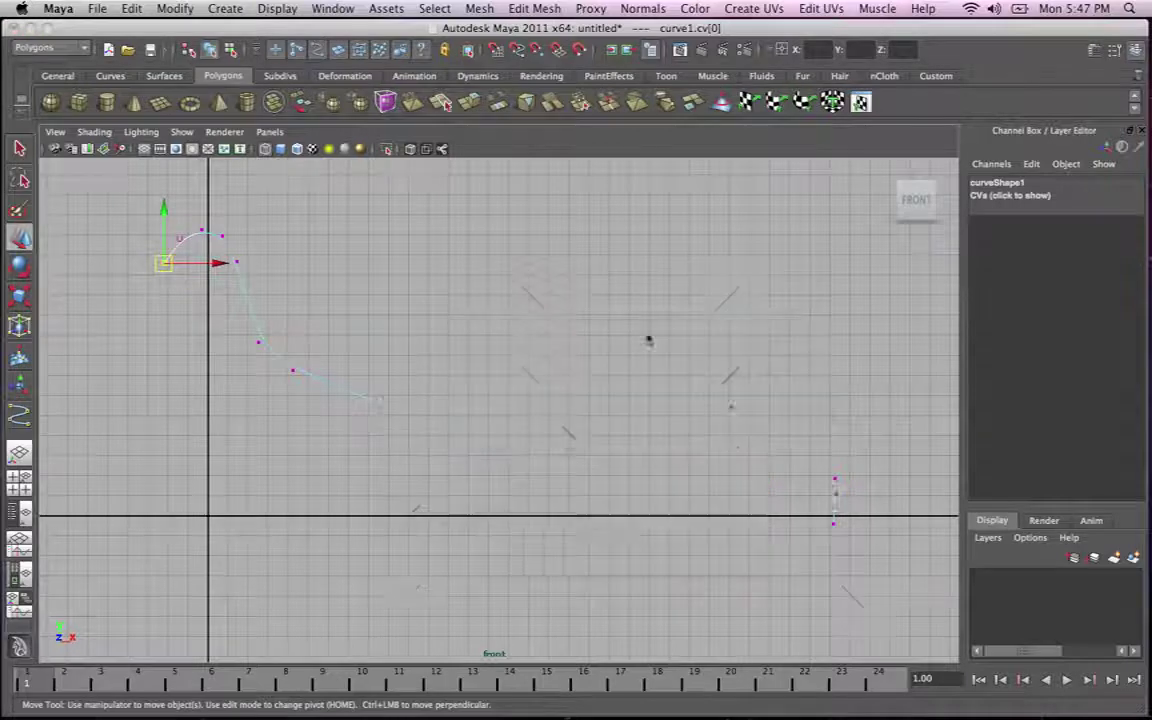
pyautogui.keyDown('alt'); pyautogui.moveTo(604, 360); pyautogui.dragTo(462, 300, button='middle'); pyautogui.keyUp('alt')
pyautogui.keyDown('alt'); pyautogui.moveTo(462, 300); pyautogui.dragTo(640, 383, button='right'); pyautogui.keyUp('alt')
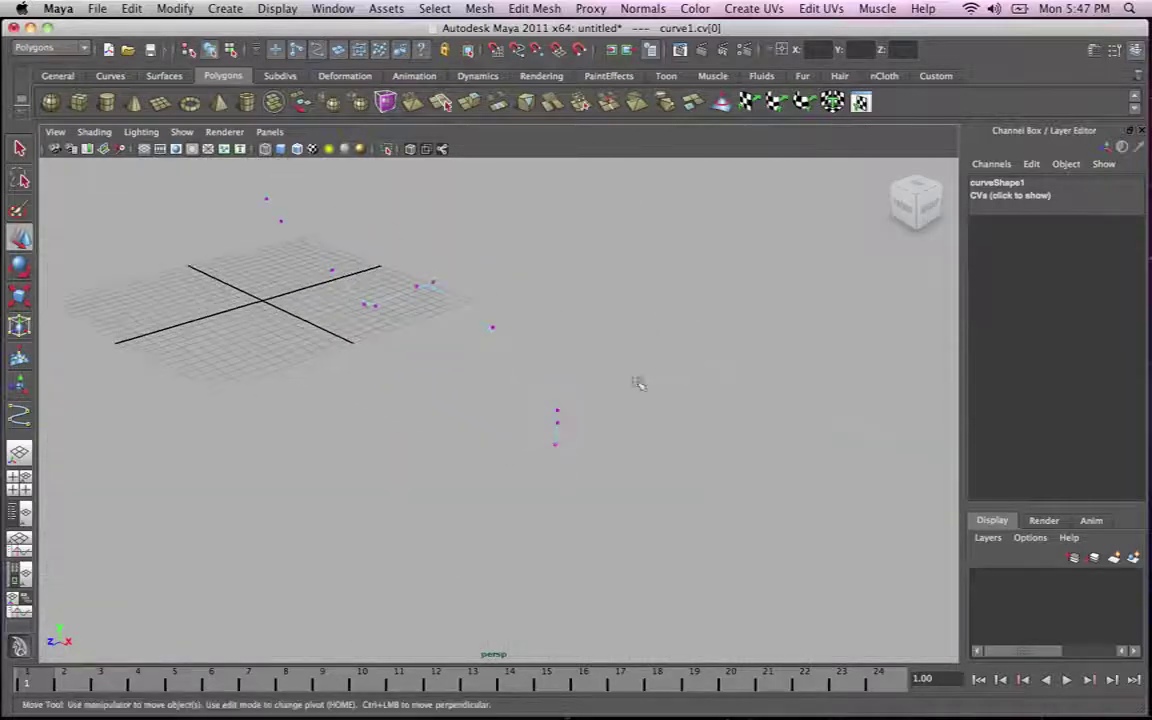
pyautogui.keyDown('alt'); pyautogui.moveTo(415, 282); pyautogui.dragTo(550, 375, button='middle'); pyautogui.keyUp('alt')
pyautogui.keyDown('alt'); pyautogui.moveTo(550, 375); pyautogui.dragTo(611, 362, button='right'); pyautogui.keyUp('alt')
pyautogui.click(605, 370)
pyautogui.moveTo(602, 370); pyautogui.dragTo(659, 369)
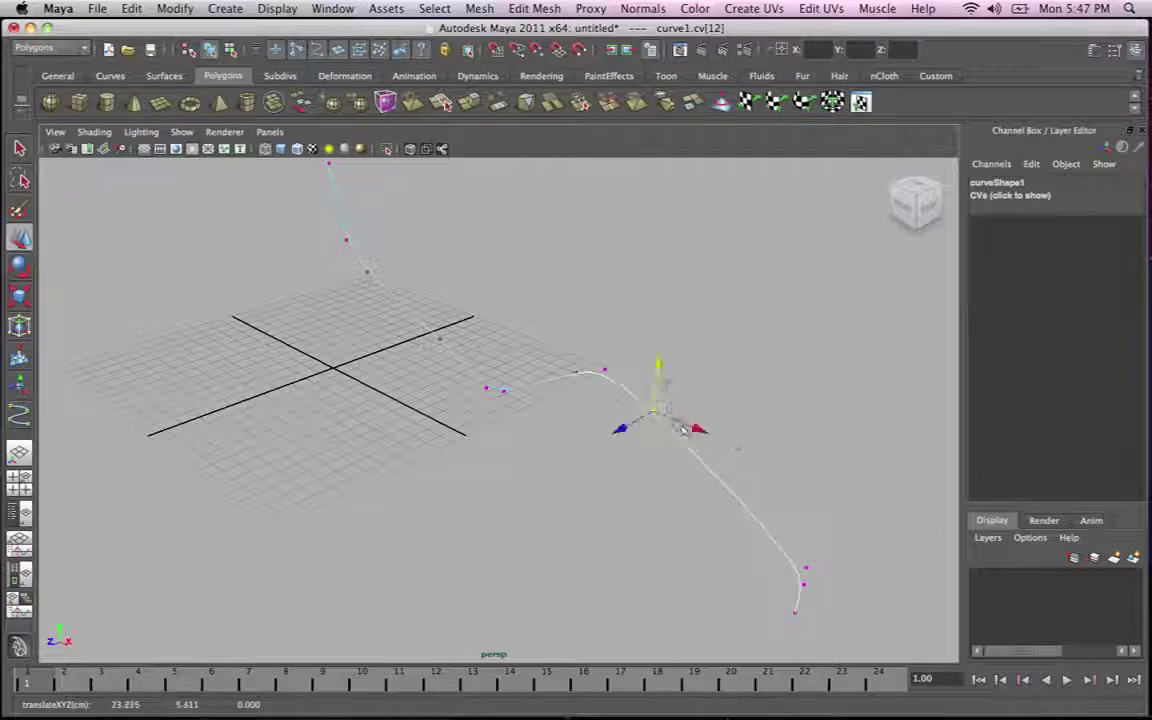
pyautogui.moveTo(699, 432); pyautogui.dragTo(690, 428)
# Move the vertex past the knee up and closer to the bend, and adjust the height of the knee's peak vertex
pyautogui.click(648, 387)
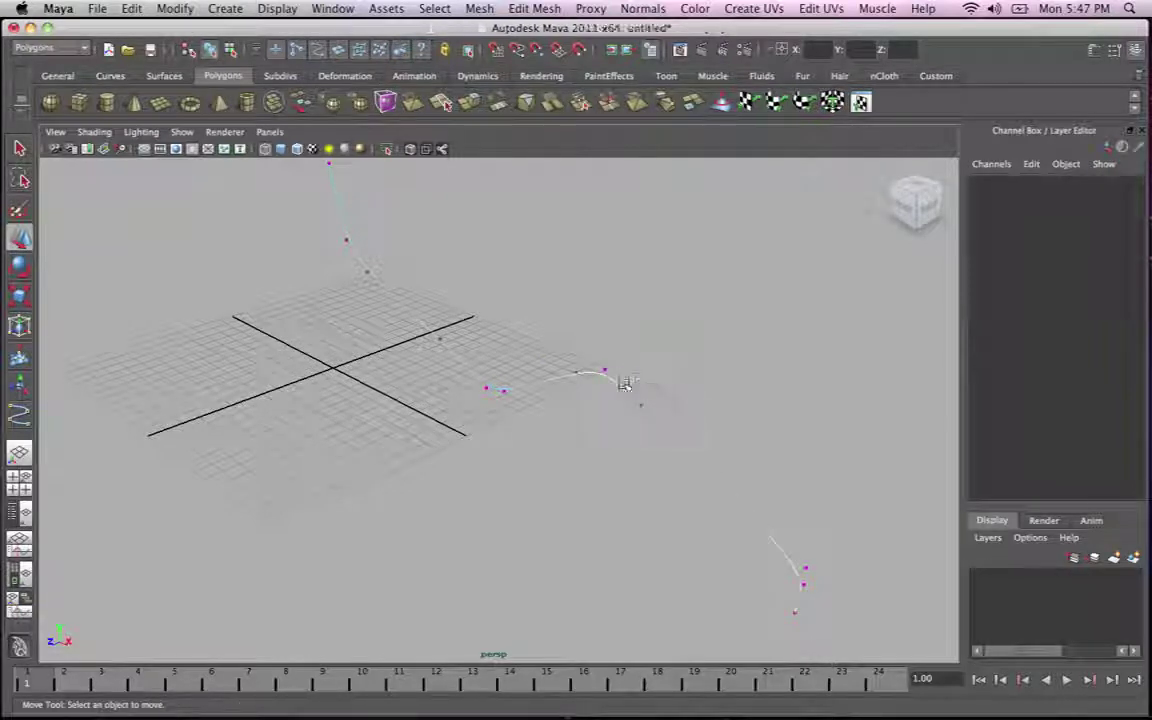
pyautogui.moveTo(619, 380); pyautogui.dragTo(655, 418)
pyautogui.moveTo(647, 362); pyautogui.dragTo(648, 357)
pyautogui.moveTo(688, 417); pyautogui.dragTo(678, 413)
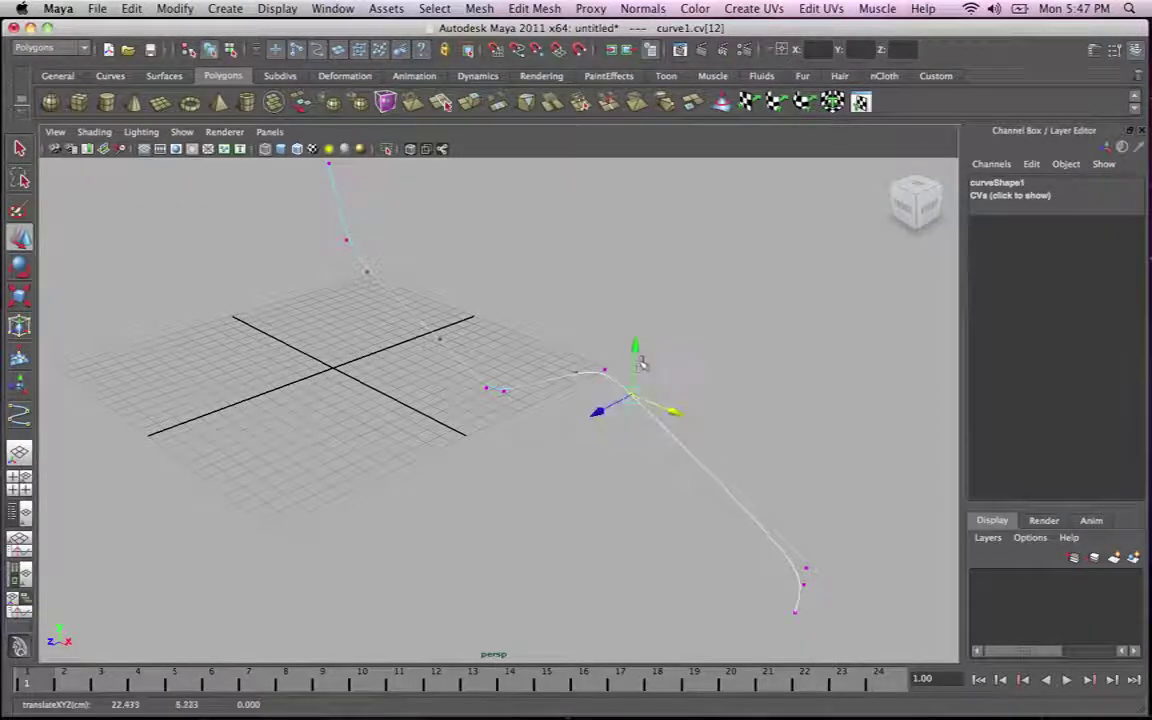
pyautogui.moveTo(638, 353); pyautogui.dragTo(637, 347)
pyautogui.moveTo(562, 361); pyautogui.dragTo(606, 352)
# Examine the curve from several angles against the chaise reference photo, leaving control vertex mode to view the whole profile
pyautogui.keyDown('alt'); pyautogui.moveTo(474, 304); pyautogui.dragTo(509, 391); pyautogui.keyUp('alt')
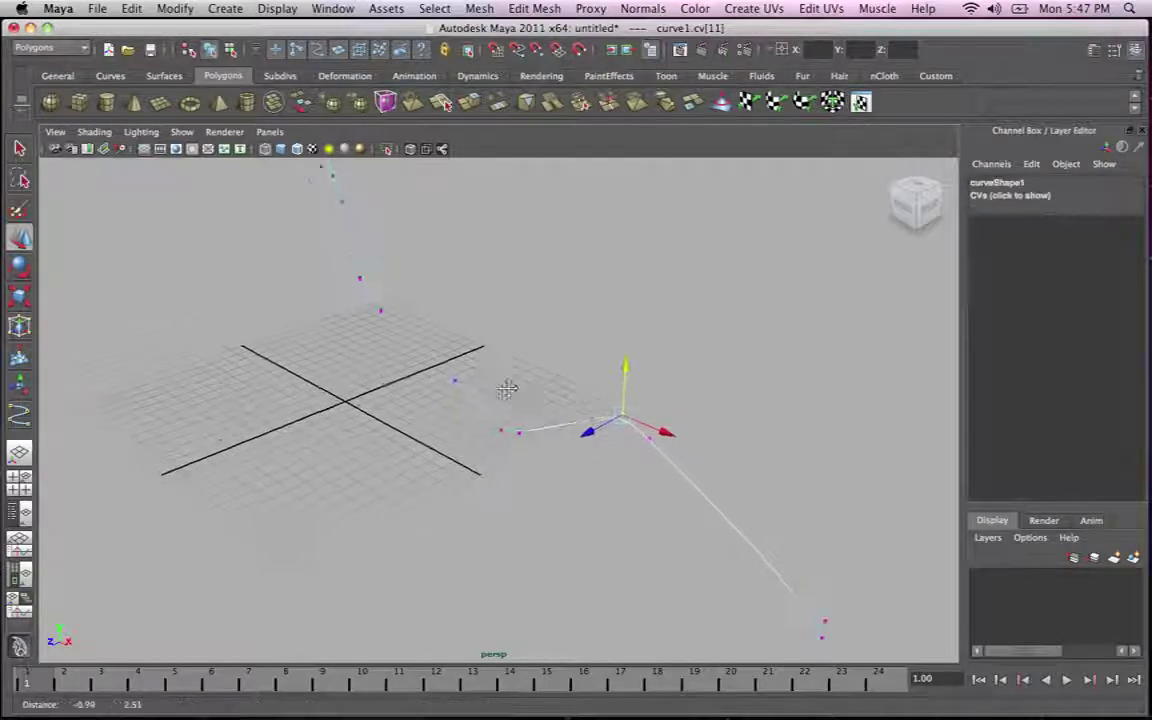
pyautogui.scroll(-3, 326, 215)
pyautogui.keyDown('alt'); pyautogui.moveTo(604, 353); pyautogui.dragTo(640, 358, button='right'); pyautogui.keyUp('alt')
pyautogui.keyDown('alt'); pyautogui.moveTo(640, 358); pyautogui.dragTo(603, 362, button='middle'); pyautogui.keyUp('alt')
pyautogui.keyDown('alt'); pyautogui.moveTo(540, 385); pyautogui.dragTo(485, 320, button='right'); pyautogui.keyUp('alt')
pyautogui.keyDown('alt'); pyautogui.moveTo(485, 320); pyautogui.dragTo(474, 359, button='middle'); pyautogui.keyUp('alt')
pyautogui.keyDown('alt'); pyautogui.moveTo(473, 359); pyautogui.dragTo(543, 348); pyautogui.keyUp('alt')
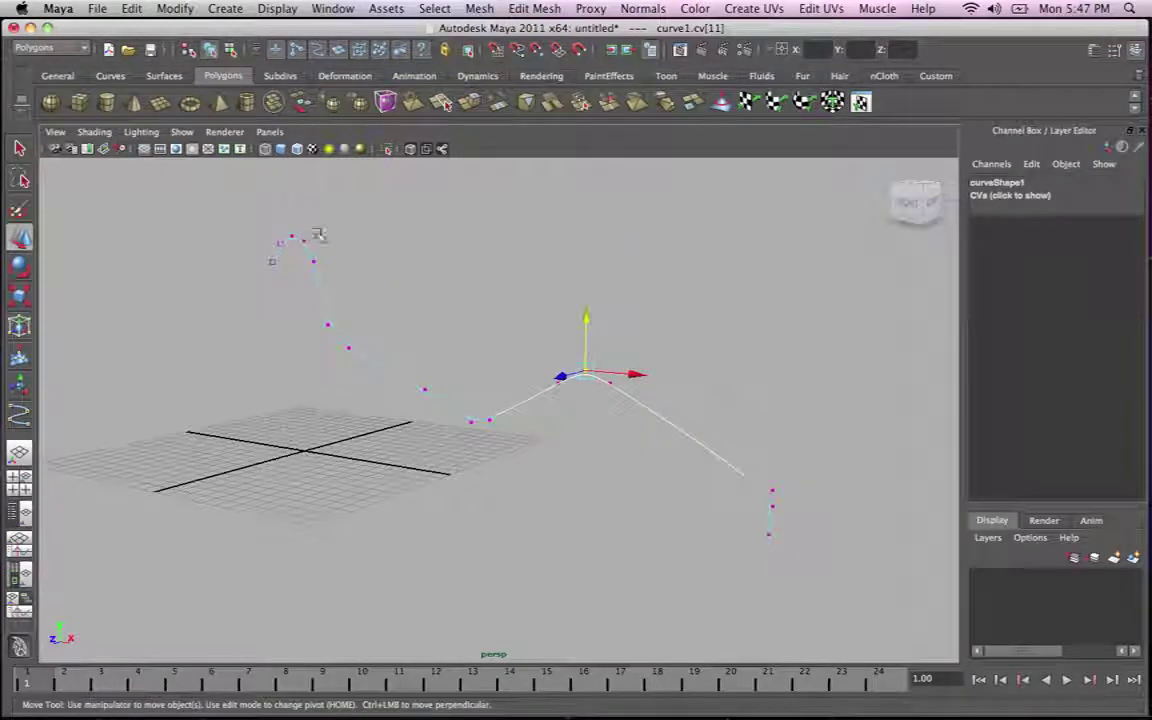
pyautogui.press('super+Tab')
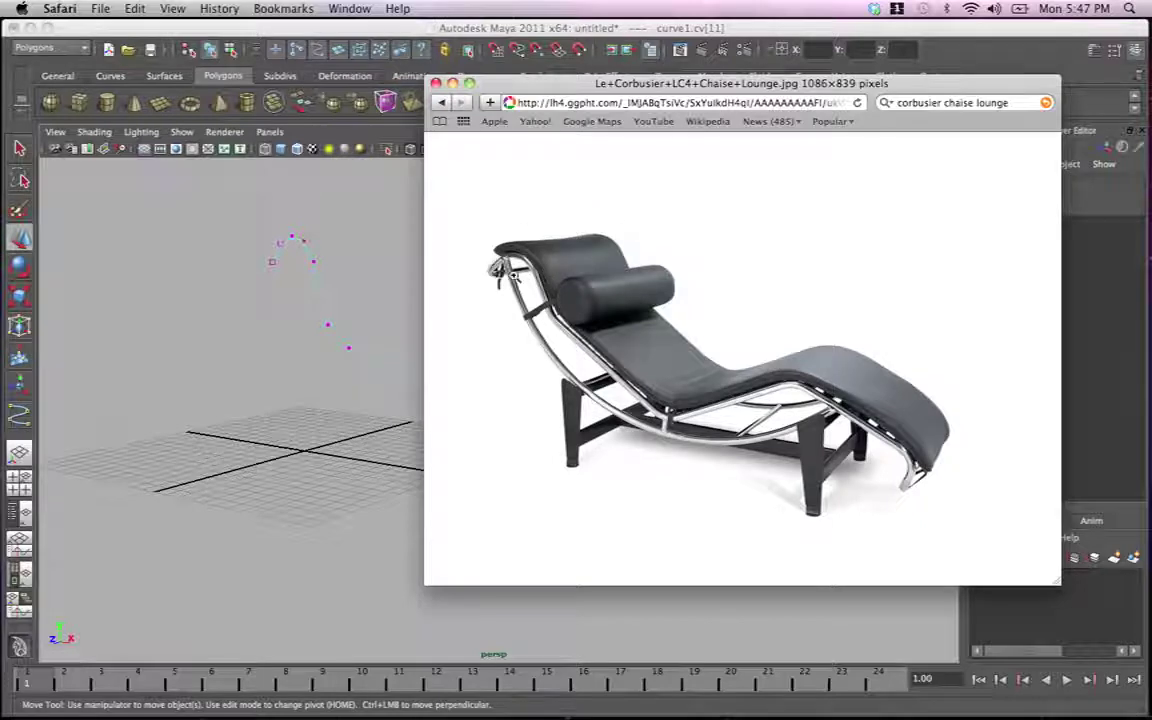
pyautogui.press('super+Tab')
pyautogui.keyDown('alt'); pyautogui.moveTo(430, 282); pyautogui.dragTo(464, 280, button='middle'); pyautogui.keyUp('alt')
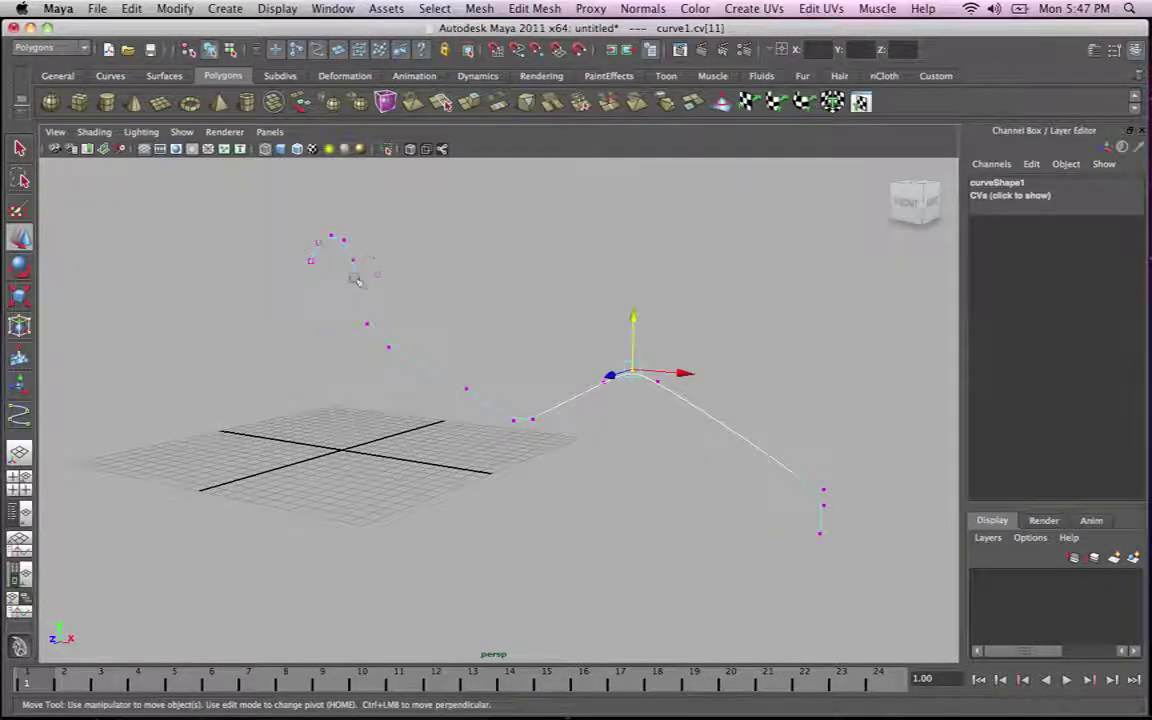
pyautogui.keyDown('alt'); pyautogui.moveTo(357, 281); pyautogui.dragTo(546, 302); pyautogui.keyUp('alt')
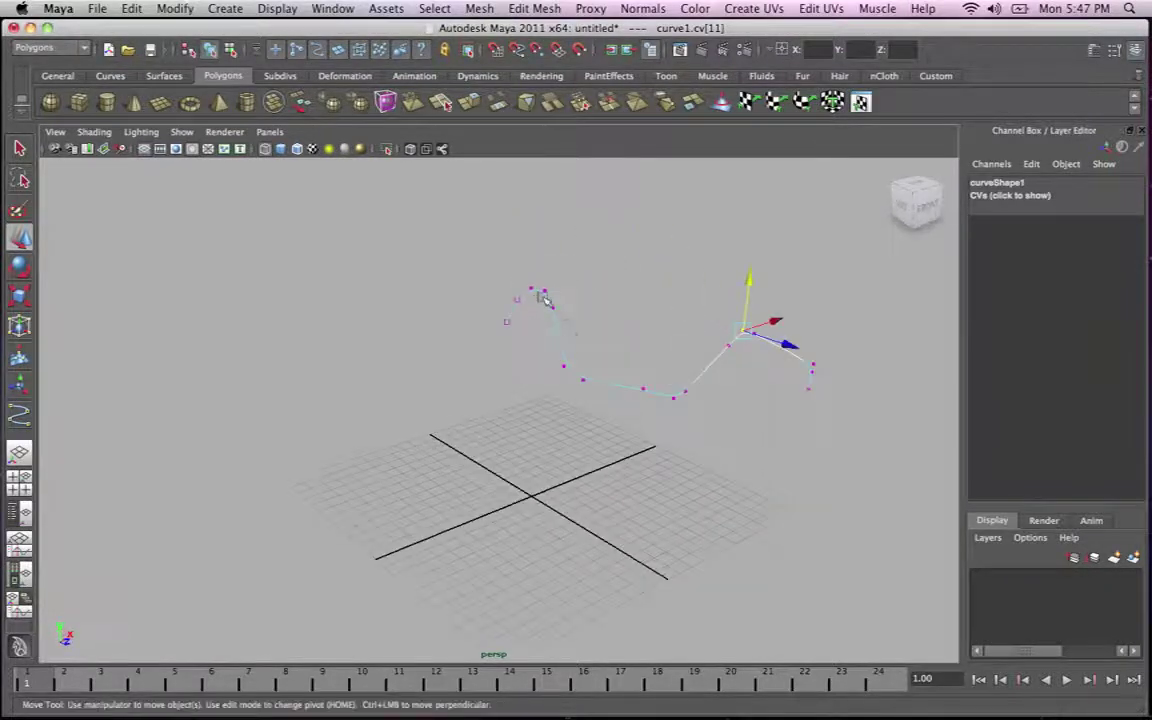
pyautogui.moveTo(546, 302); pyautogui.dragTo(586, 283, button='right')
pyautogui.keyDown('alt'); pyautogui.moveTo(586, 283); pyautogui.dragTo(581, 350); pyautogui.keyUp('alt')
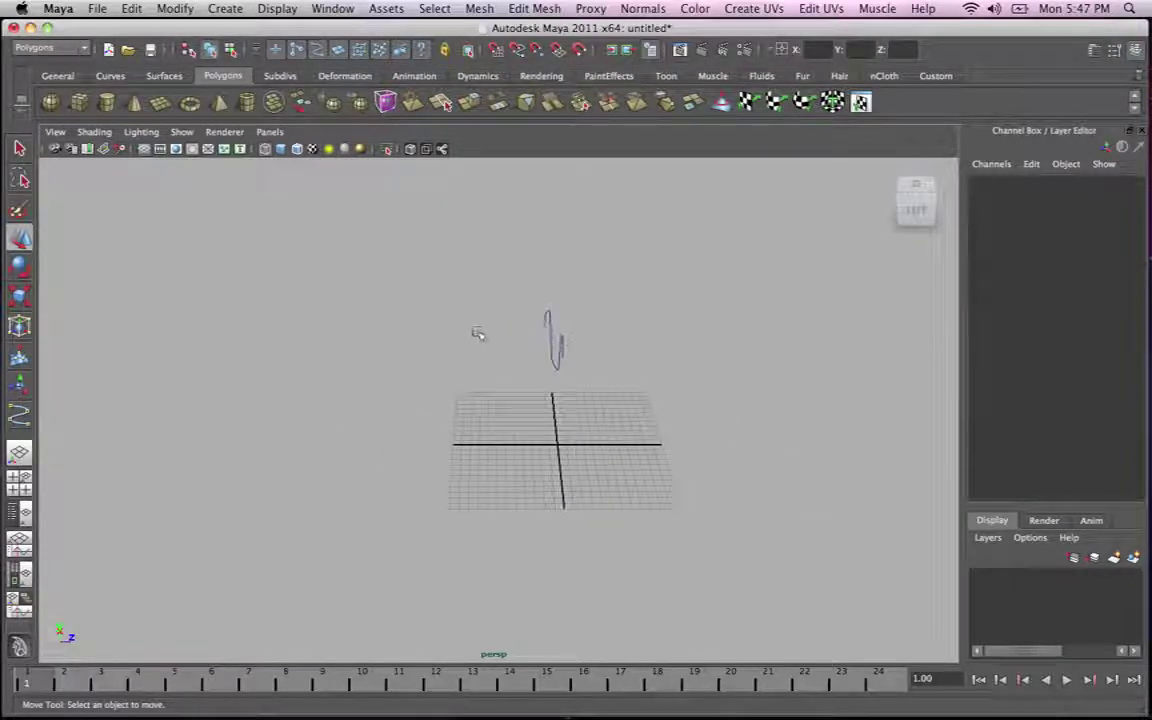
pyautogui.keyDown('alt'); pyautogui.moveTo(489, 337); pyautogui.dragTo(521, 361); pyautogui.keyUp('alt')
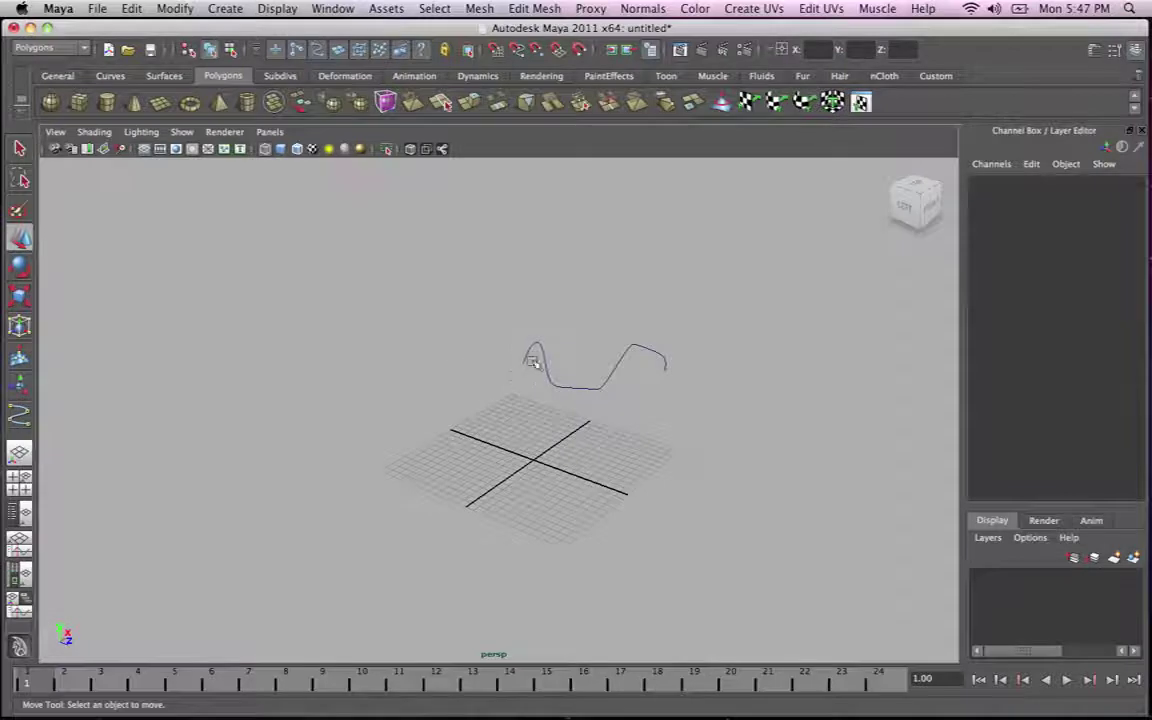
pyautogui.keyDown('alt'); pyautogui.moveTo(547, 367); pyautogui.dragTo(447, 334); pyautogui.keyUp('alt')
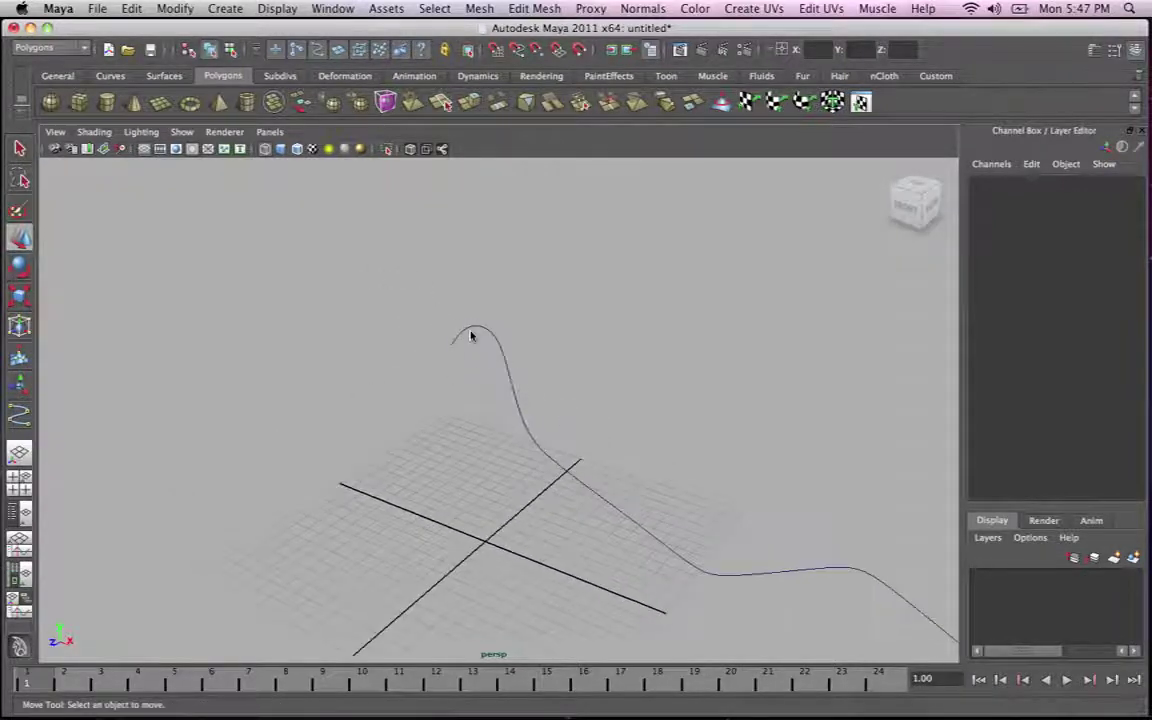
# Try pulling the curve's starting control vertex out sideways along Z, and undo the move
pyautogui.moveTo(466, 332); pyautogui.dragTo(410, 310, button='right')
pyautogui.click(453, 341)
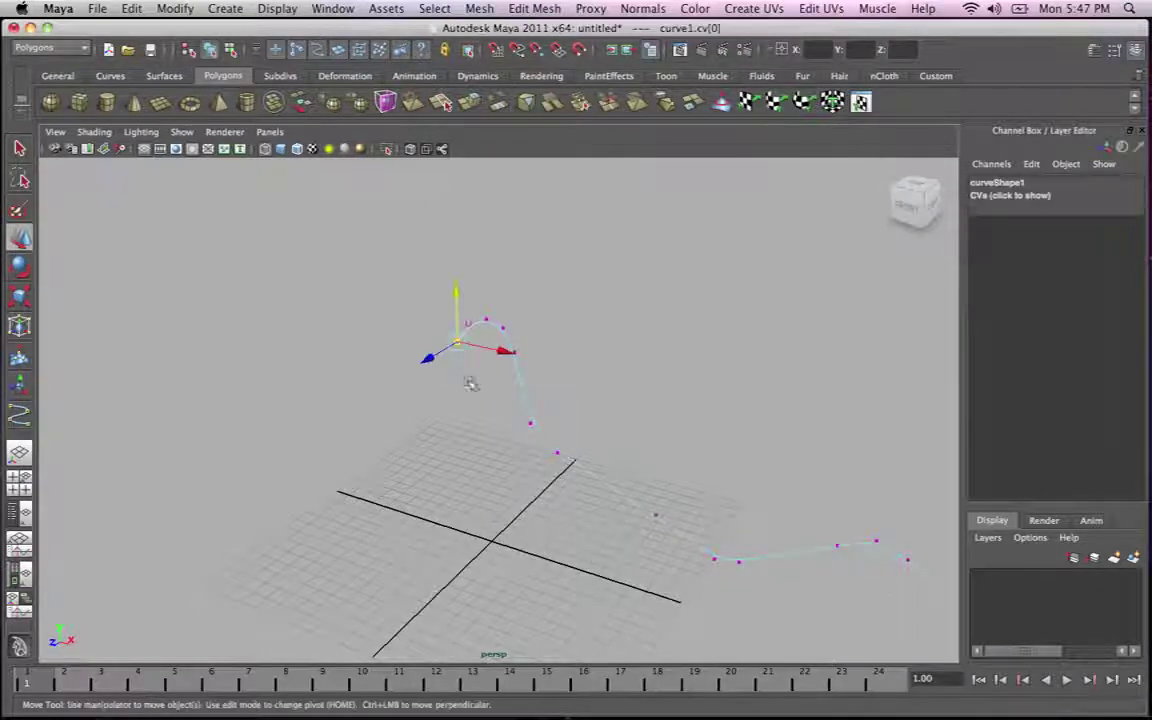
pyautogui.keyDown('alt'); pyautogui.moveTo(470, 375); pyautogui.dragTo(400, 350); pyautogui.keyUp('alt')
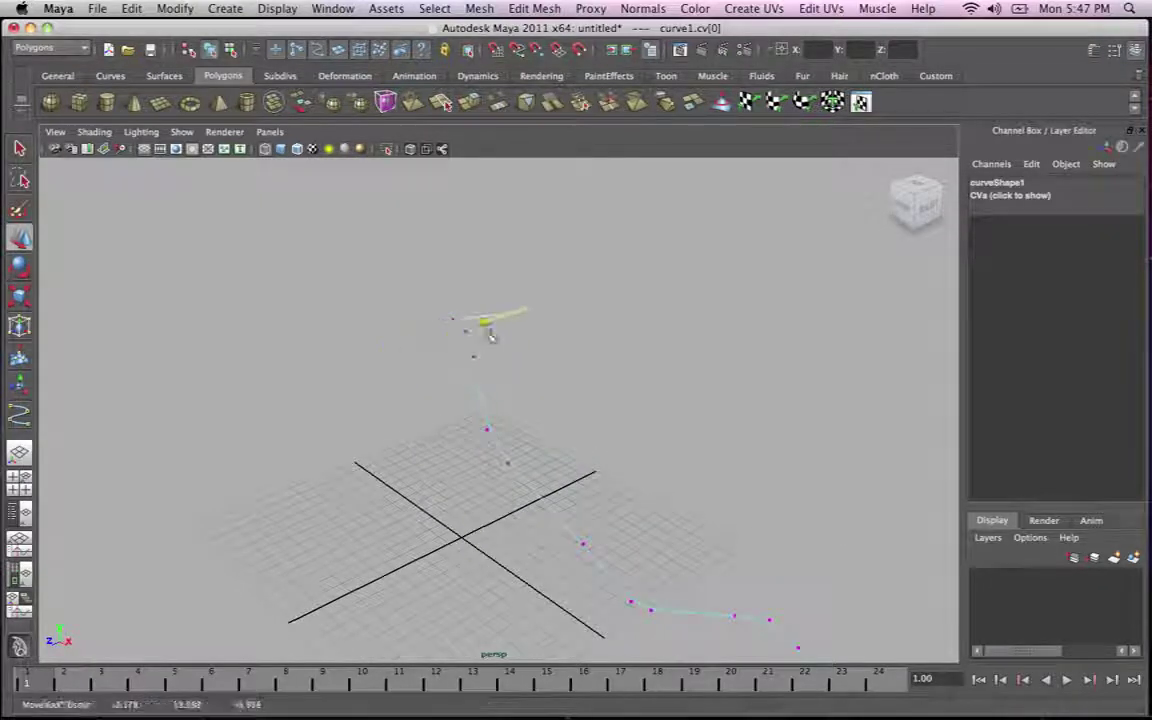
pyautogui.keyDown('alt'); pyautogui.moveTo(450, 295); pyautogui.dragTo(645, 371); pyautogui.keyUp('alt')
pyautogui.keyDown('alt'); pyautogui.moveTo(663, 301); pyautogui.dragTo(643, 322, button='middle'); pyautogui.keyUp('alt')
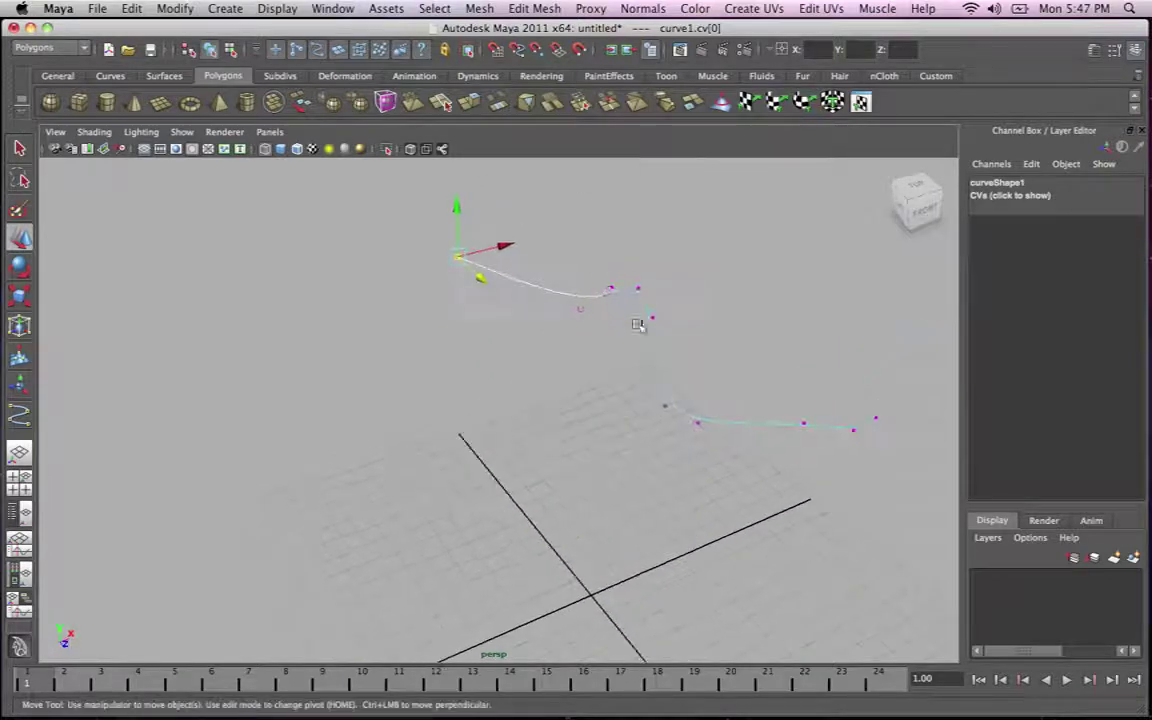
pyautogui.press('super+z')
# Return to object mode with the whole curve selected and switch to the Surfaces menu set
pyautogui.keyDown('alt'); pyautogui.moveTo(620, 335); pyautogui.dragTo(624, 306, button='right'); pyautogui.keyUp('alt')
pyautogui.keyDown('alt'); pyautogui.moveTo(623, 306); pyautogui.dragTo(346, 319); pyautogui.keyUp('alt')
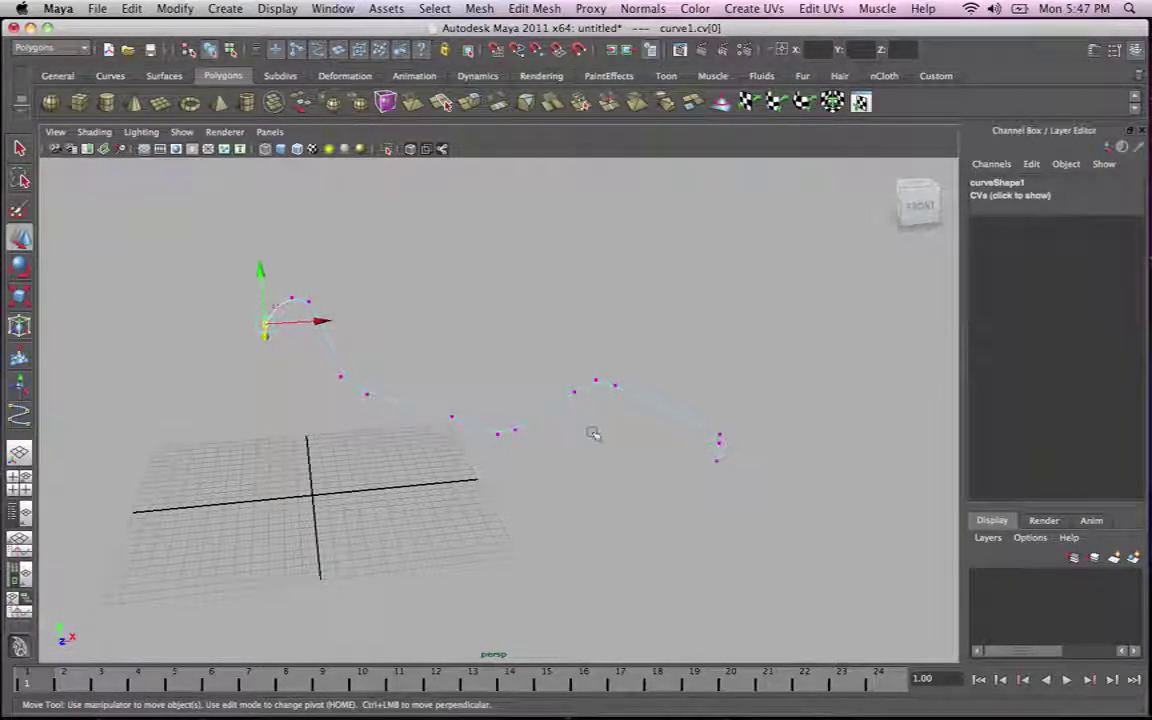
pyautogui.moveTo(411, 410); pyautogui.dragTo(454, 384, button='right')
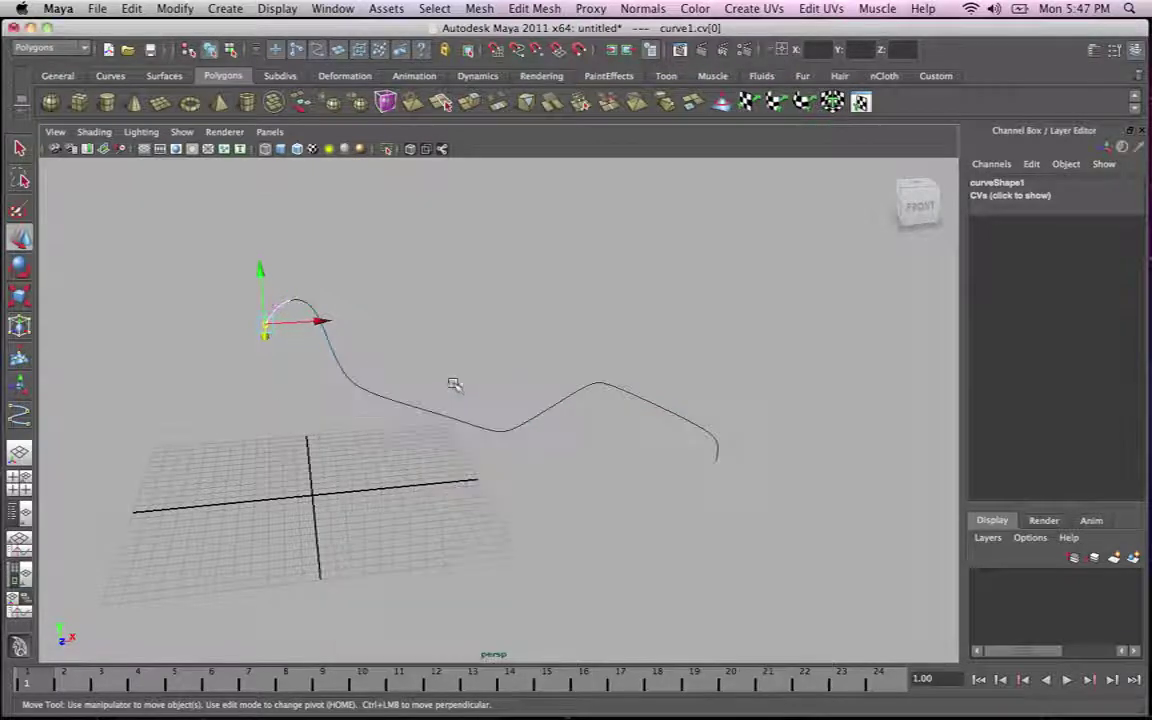
pyautogui.click(50, 48)
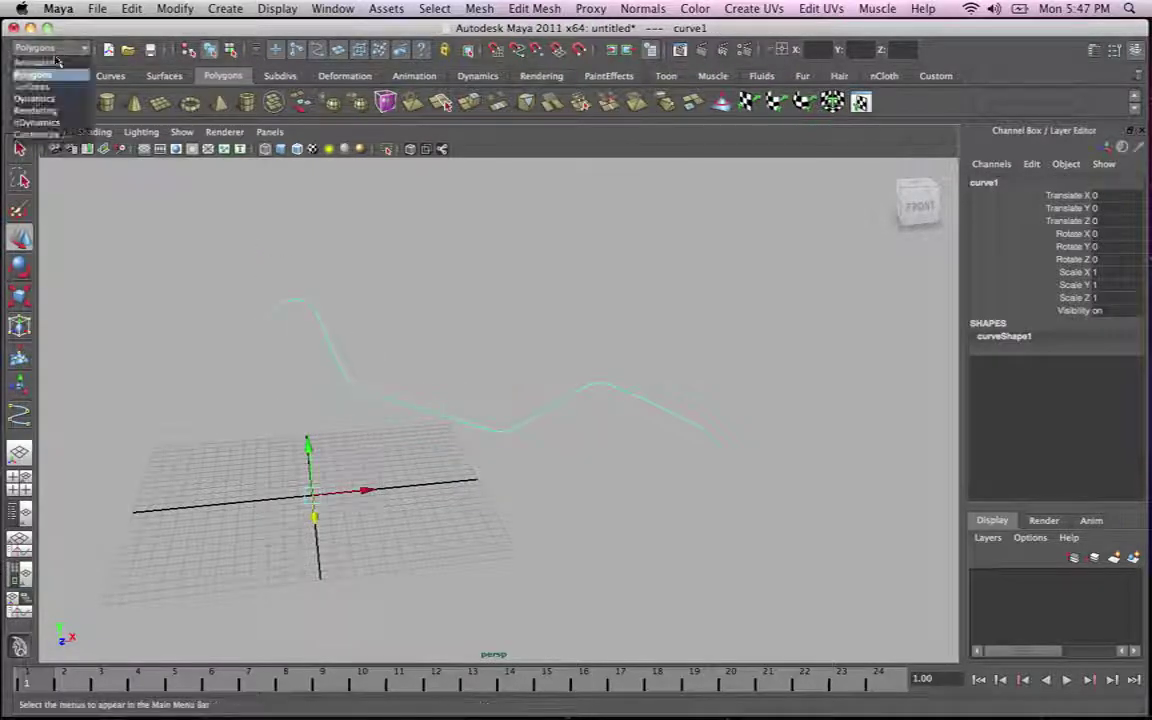
pyautogui.click(40, 87)
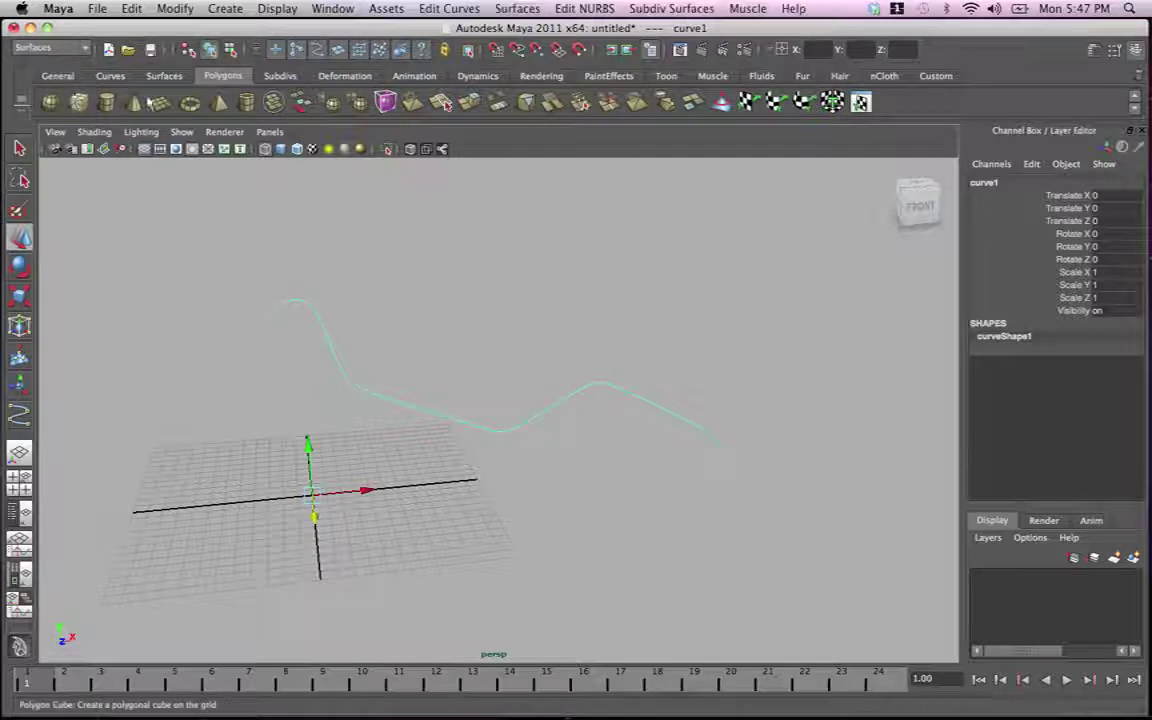
# Keep the Edit Curves commands open in a floating window and show the selected curve's attributes in the Attribute Editor beside it
pyautogui.click(456, 11)
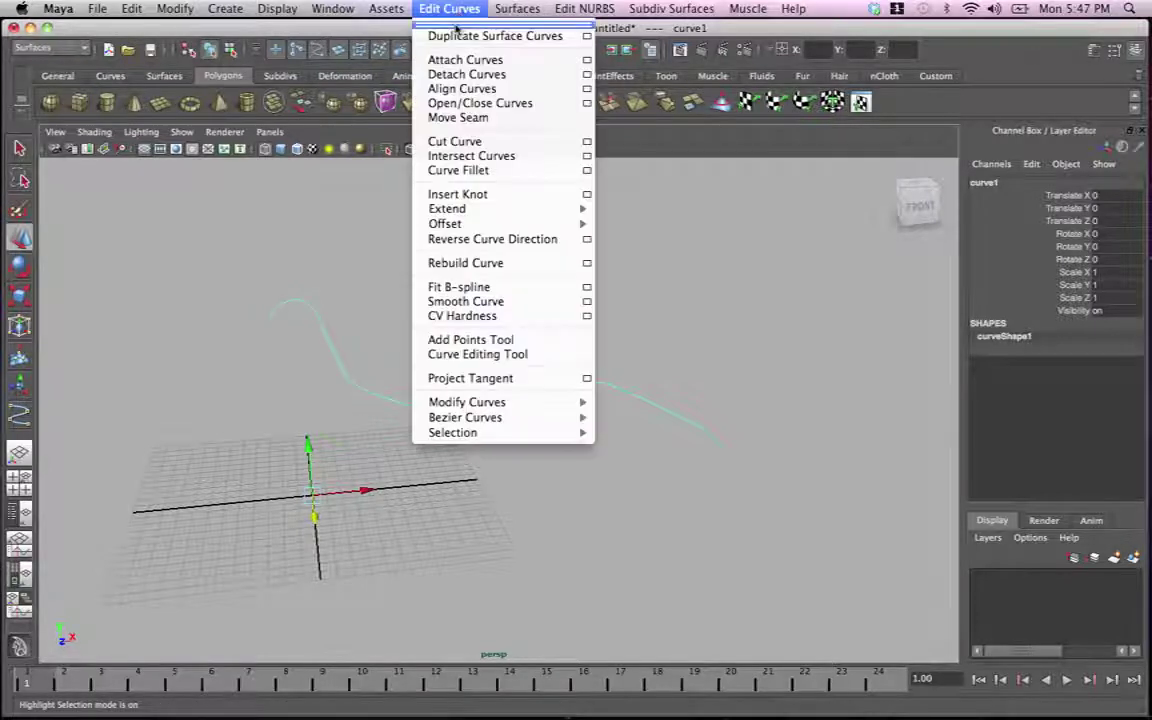
pyautogui.click(412, 24)
pyautogui.moveTo(557, 33); pyautogui.dragTo(900, 184)
pyautogui.keyDown('alt'); pyautogui.moveTo(512, 326); pyautogui.dragTo(382, 384); pyautogui.keyUp('alt')
pyautogui.click(458, 342)
pyautogui.hotkey('ctrl', 'a')
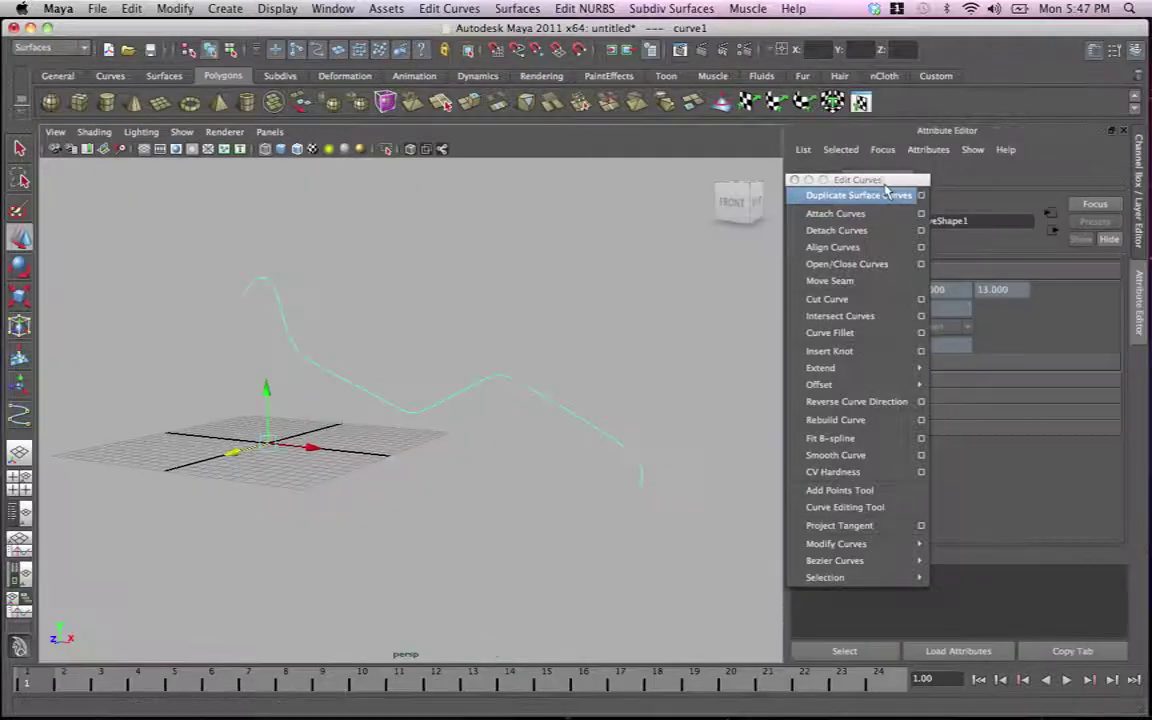
pyautogui.moveTo(889, 185); pyautogui.dragTo(724, 186)
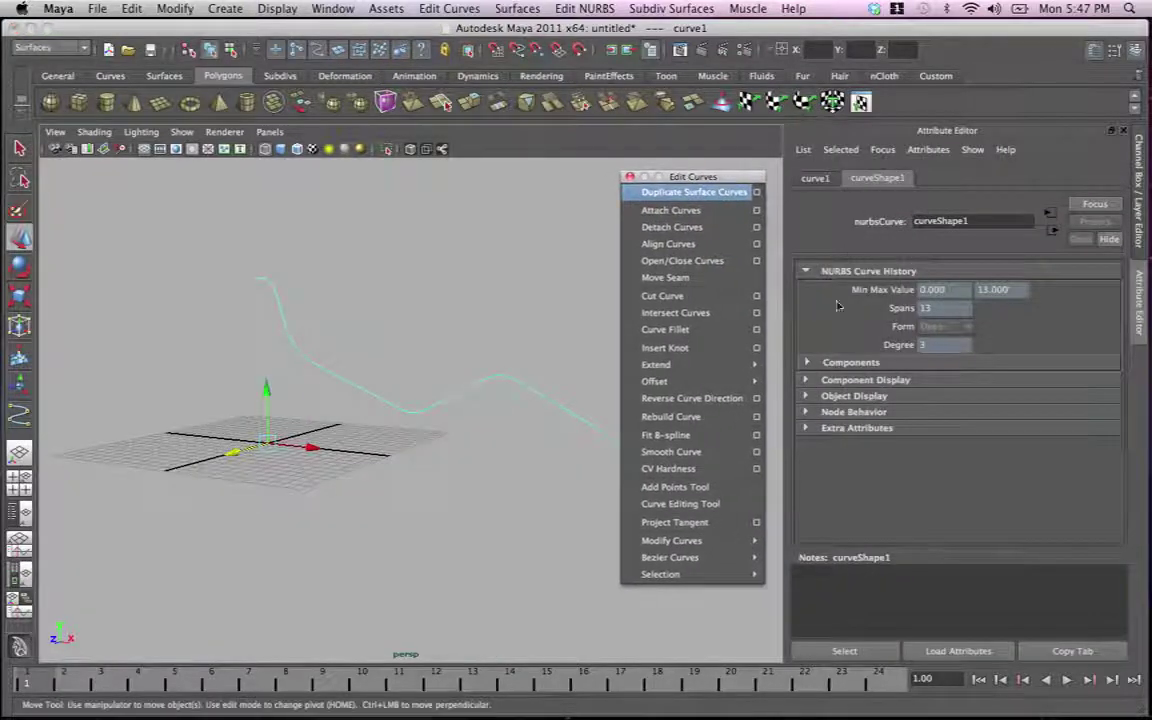
# Rebuild the curve uniformly with 24 spans, degree 3 Cubic, parameter range 0 to 1, keeping the ends
pyautogui.keyDown('alt'); pyautogui.moveTo(470, 350); pyautogui.dragTo(387, 338, button='middle'); pyautogui.keyUp('alt')
pyautogui.keyDown('alt'); pyautogui.moveTo(426, 360); pyautogui.dragTo(254, 324); pyautogui.keyUp('alt')
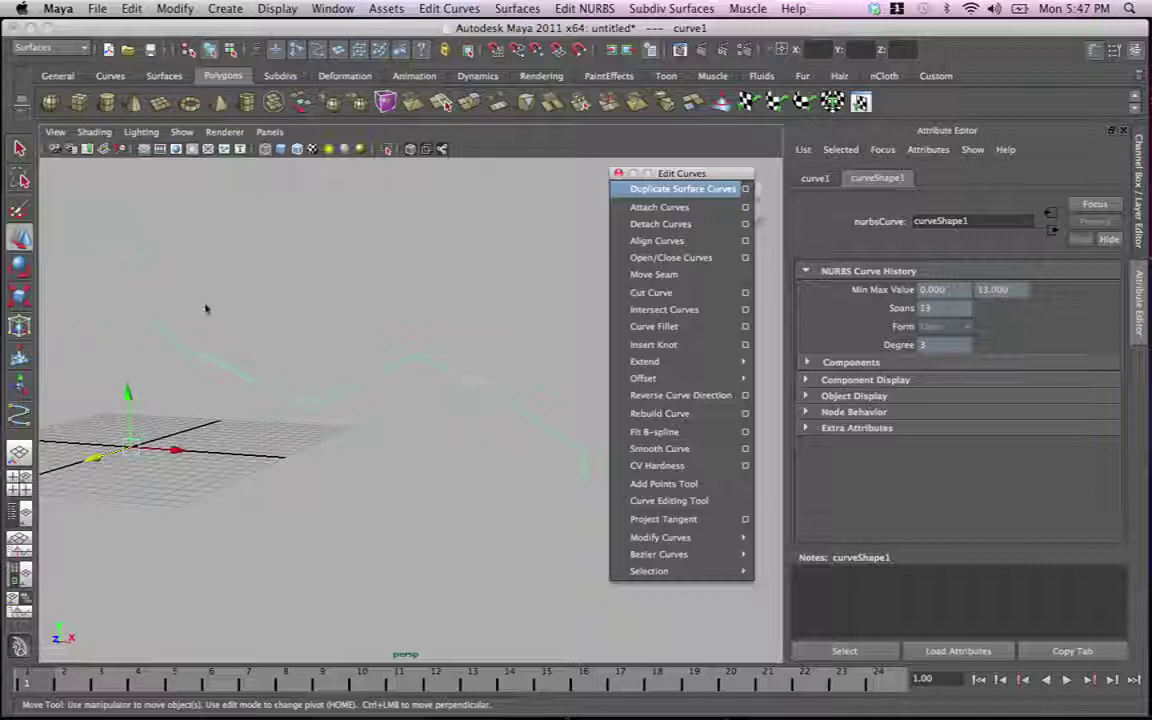
pyautogui.moveTo(148, 297); pyautogui.dragTo(180, 289, button='right')
pyautogui.moveTo(194, 292); pyautogui.dragTo(197, 320)
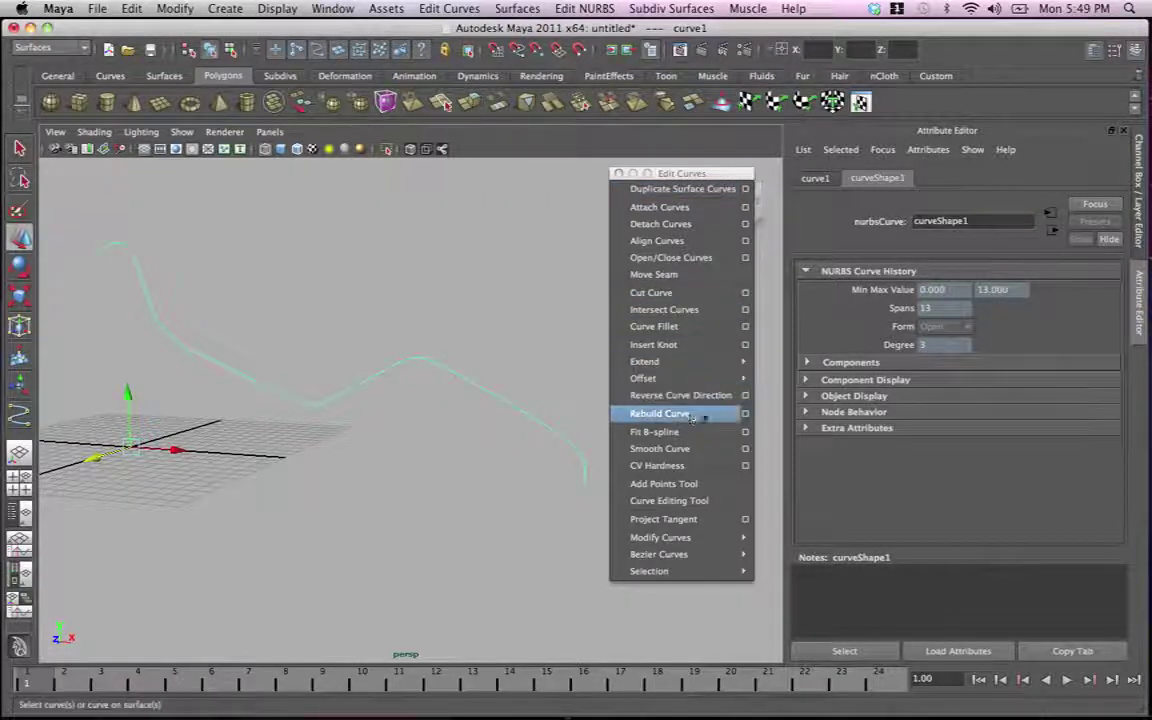
pyautogui.click(745, 414)
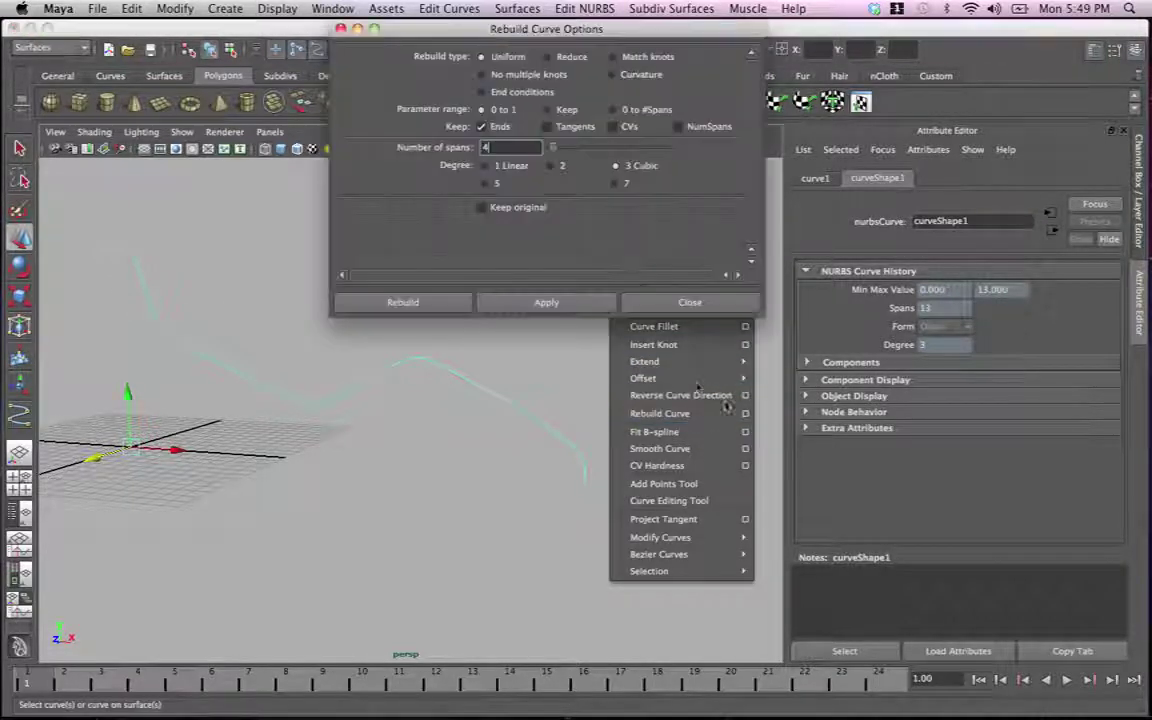
pyautogui.moveTo(633, 37); pyautogui.dragTo(498, 47)
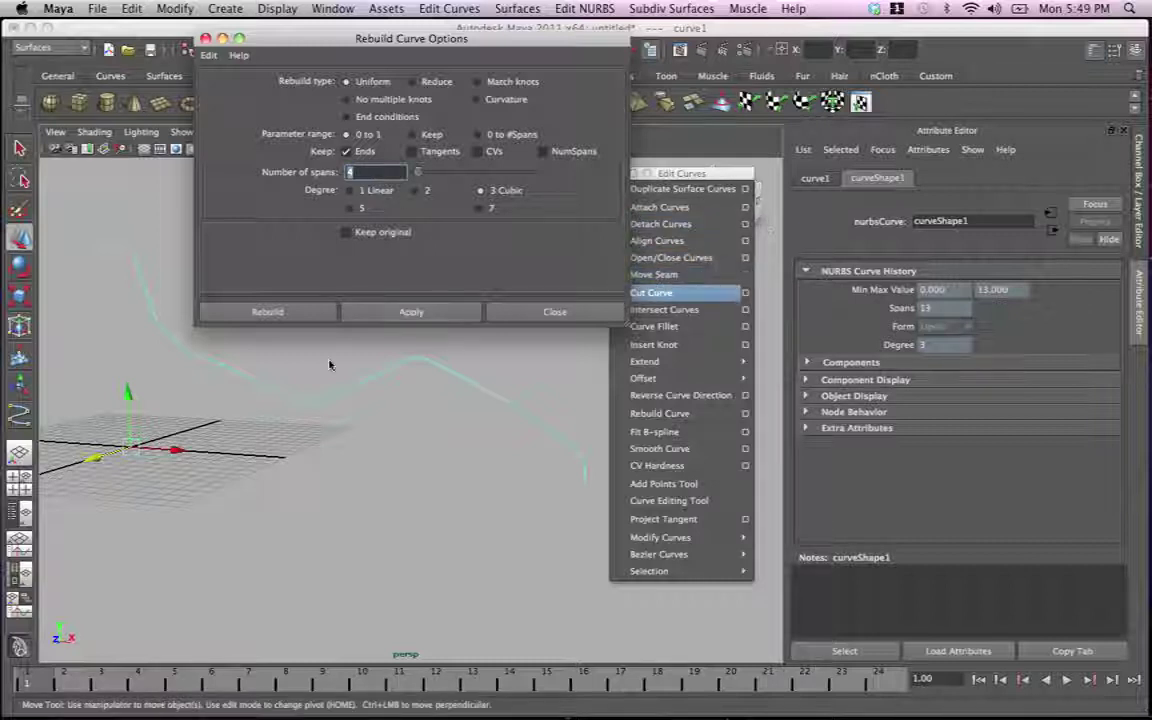
pyautogui.click(419, 313)
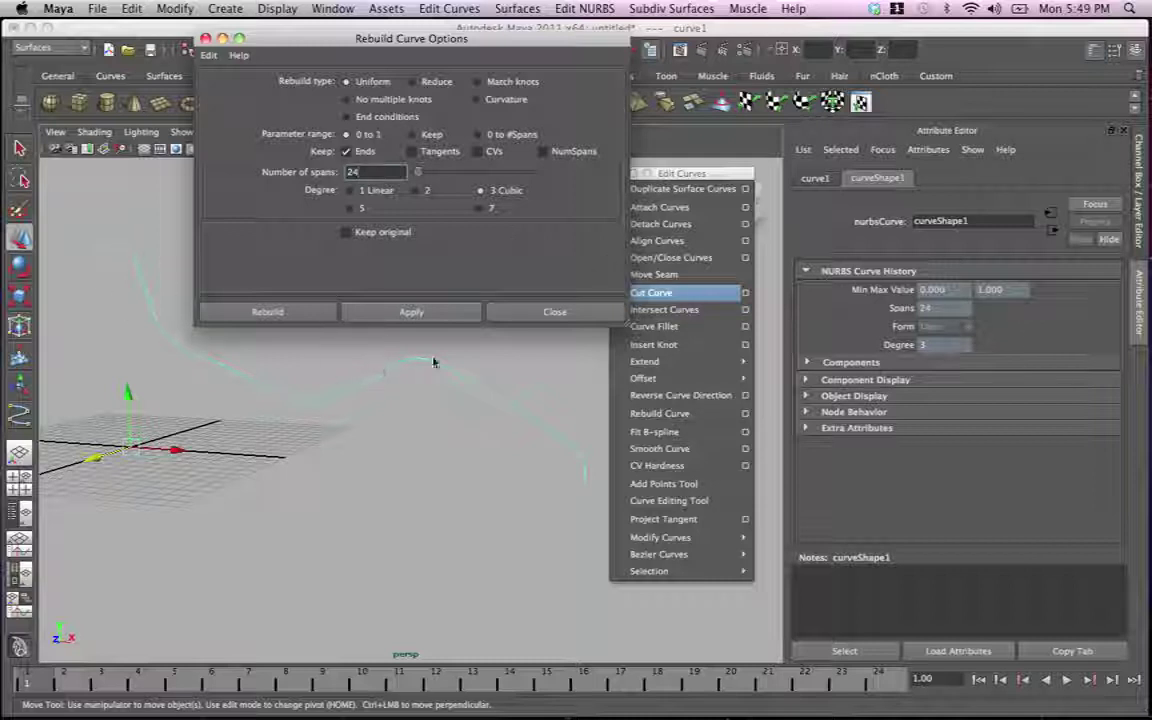
# Show the rebuilt curve's control vertices and close the rebuild options, the floating Edit Curves window and the Attribute Editor
pyautogui.rightClick(354, 385)
pyautogui.moveTo(369, 385); pyautogui.dragTo(272, 383, button='right')
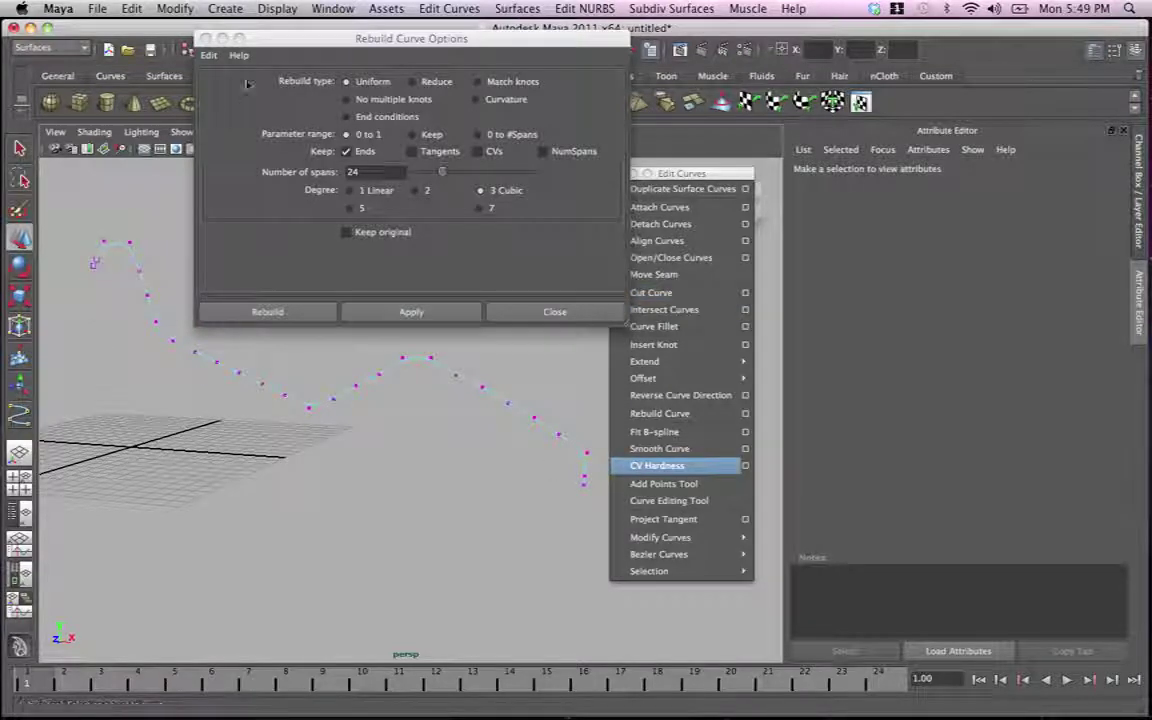
pyautogui.click(205, 38)
pyautogui.click(618, 173)
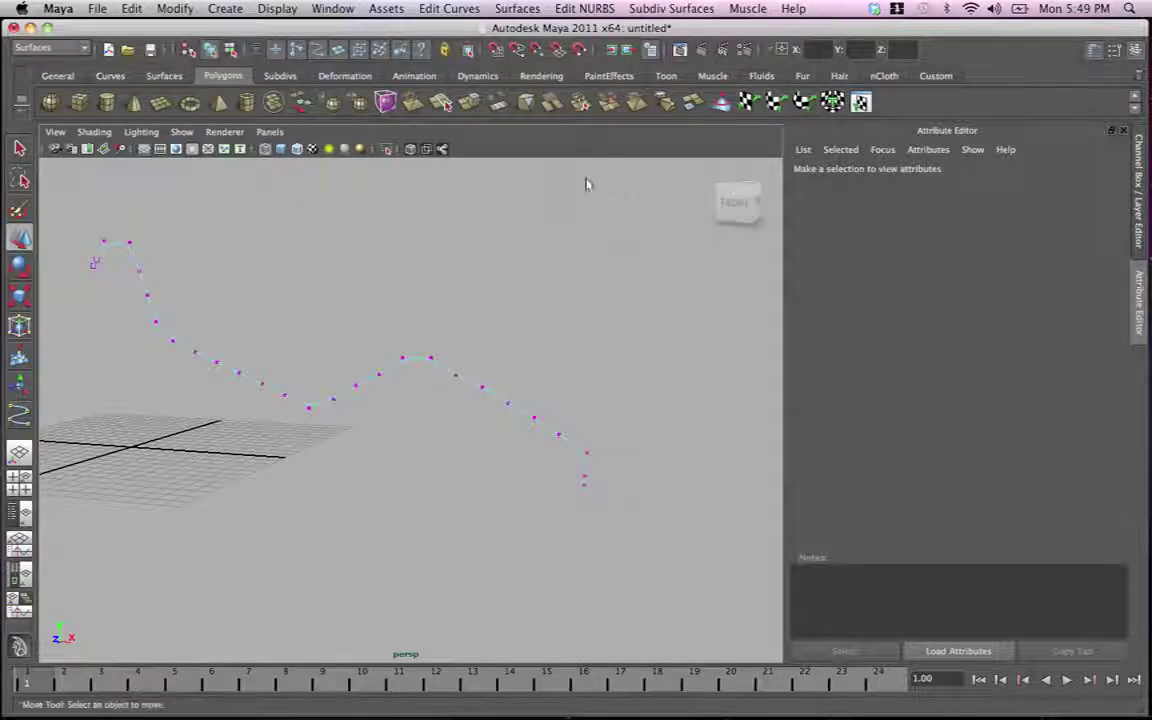
pyautogui.click(1123, 130)
# Pull the first and last control vertices of the curve out to the same side along Z
pyautogui.keyDown('alt'); pyautogui.moveTo(390, 276); pyautogui.dragTo(434, 503); pyautogui.keyUp('alt')
pyautogui.click(376, 306)
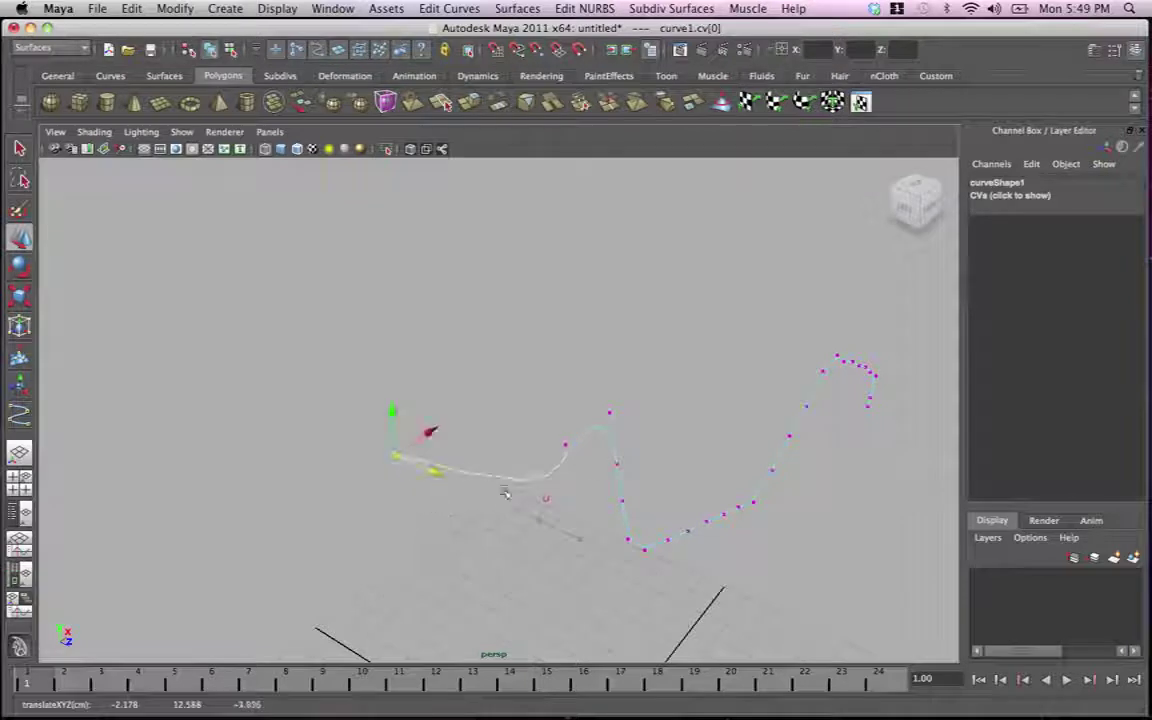
pyautogui.keyDown('alt'); pyautogui.moveTo(505, 493); pyautogui.dragTo(561, 407); pyautogui.keyUp('alt')
pyautogui.click(638, 399)
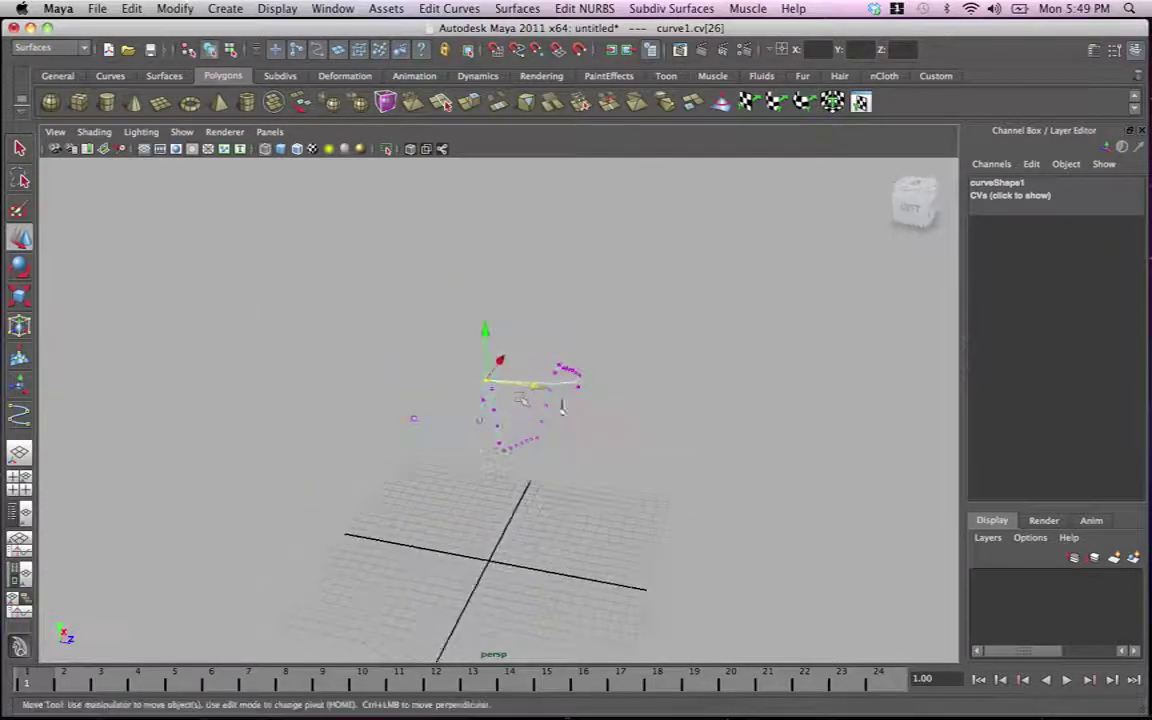
pyautogui.keyDown('alt'); pyautogui.moveTo(380, 416); pyautogui.dragTo(481, 437); pyautogui.keyUp('alt')
# Switch to the top view and adjust the two end vertices to roughly the same distance from the rest of the curve
pyautogui.press('space')
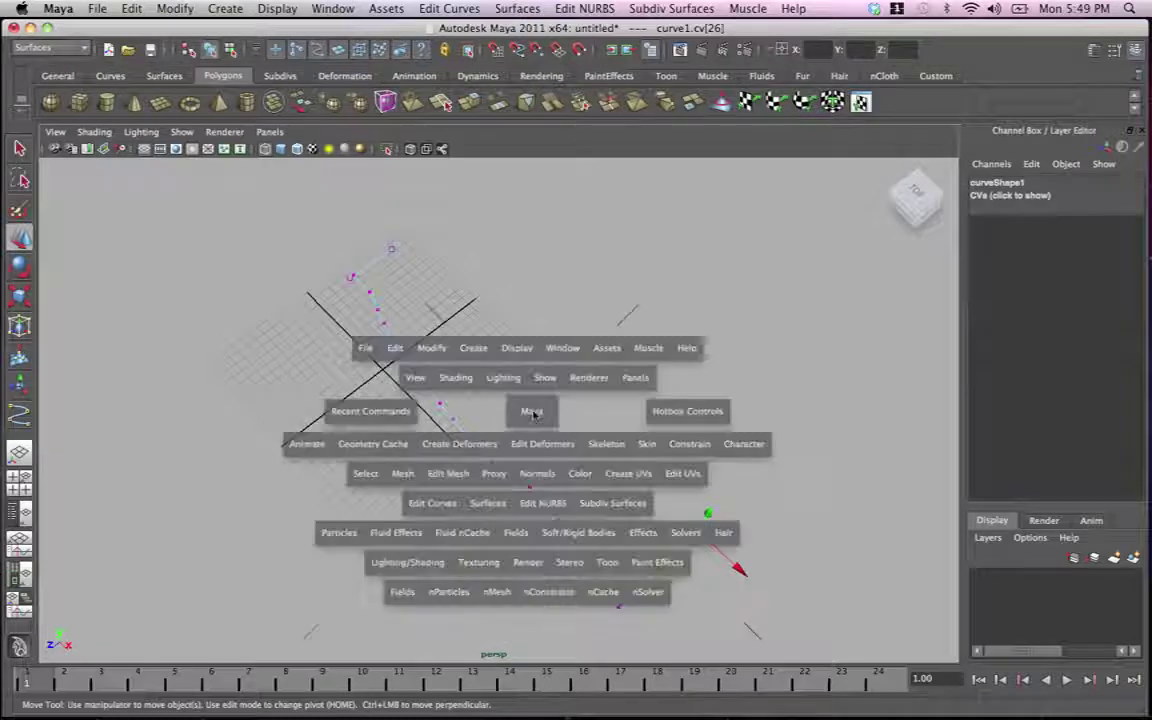
pyautogui.click(476, 412)
pyautogui.moveTo(532, 412); pyautogui.dragTo(482, 415)
pyautogui.keyDown('alt'); pyautogui.moveTo(508, 436); pyautogui.dragTo(382, 468, button='middle'); pyautogui.keyUp('alt')
pyautogui.keyDown('alt'); pyautogui.moveTo(360, 338); pyautogui.dragTo(211, 329, button='right'); pyautogui.keyUp('alt')
pyautogui.keyDown('alt'); pyautogui.moveTo(360, 338); pyautogui.dragTo(200, 332, button='middle'); pyautogui.keyUp('alt')
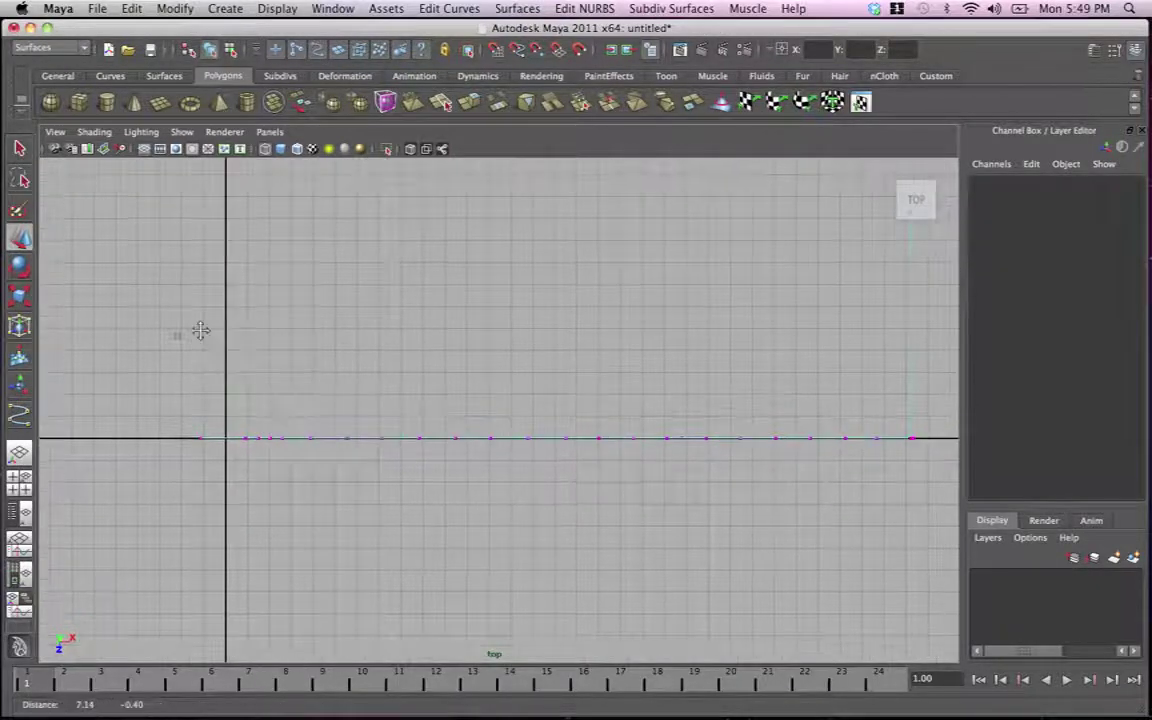
pyautogui.keyDown('alt'); pyautogui.moveTo(365, 325); pyautogui.dragTo(277, 317, button='right'); pyautogui.keyUp('alt')
pyautogui.keyDown('alt'); pyautogui.moveTo(277, 318); pyautogui.dragTo(224, 248, button='middle'); pyautogui.keyUp('alt')
pyautogui.moveTo(203, 340); pyautogui.dragTo(205, 342)
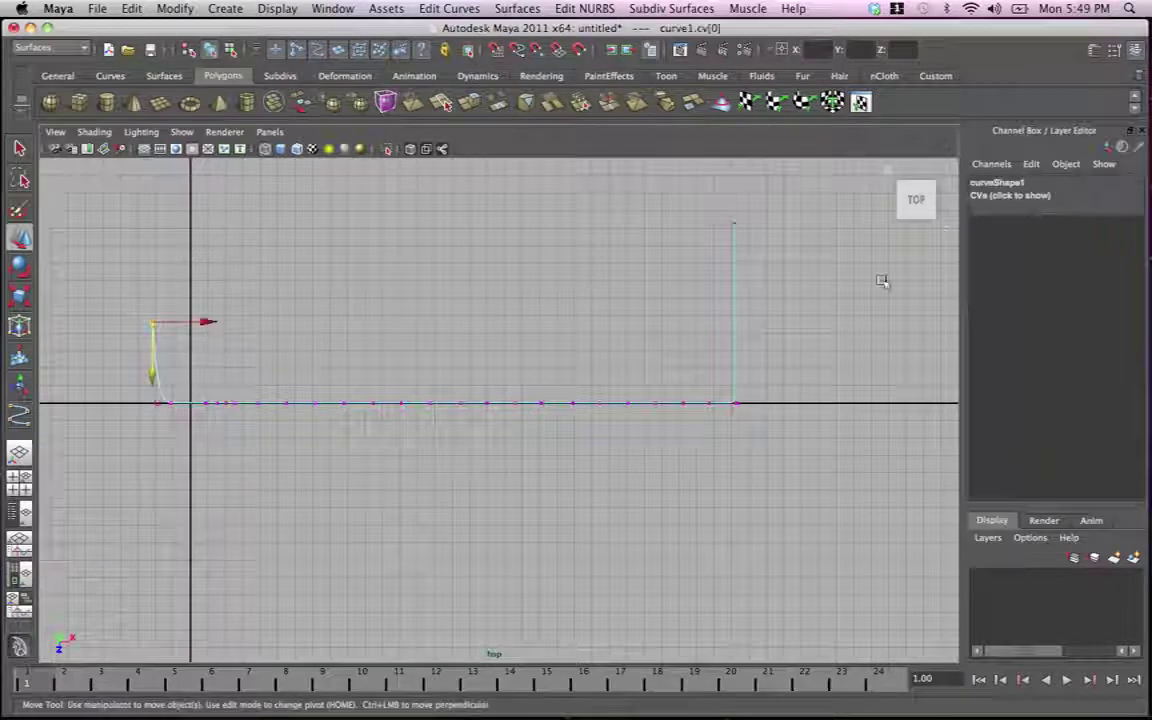
pyautogui.moveTo(726, 198); pyautogui.dragTo(704, 296)
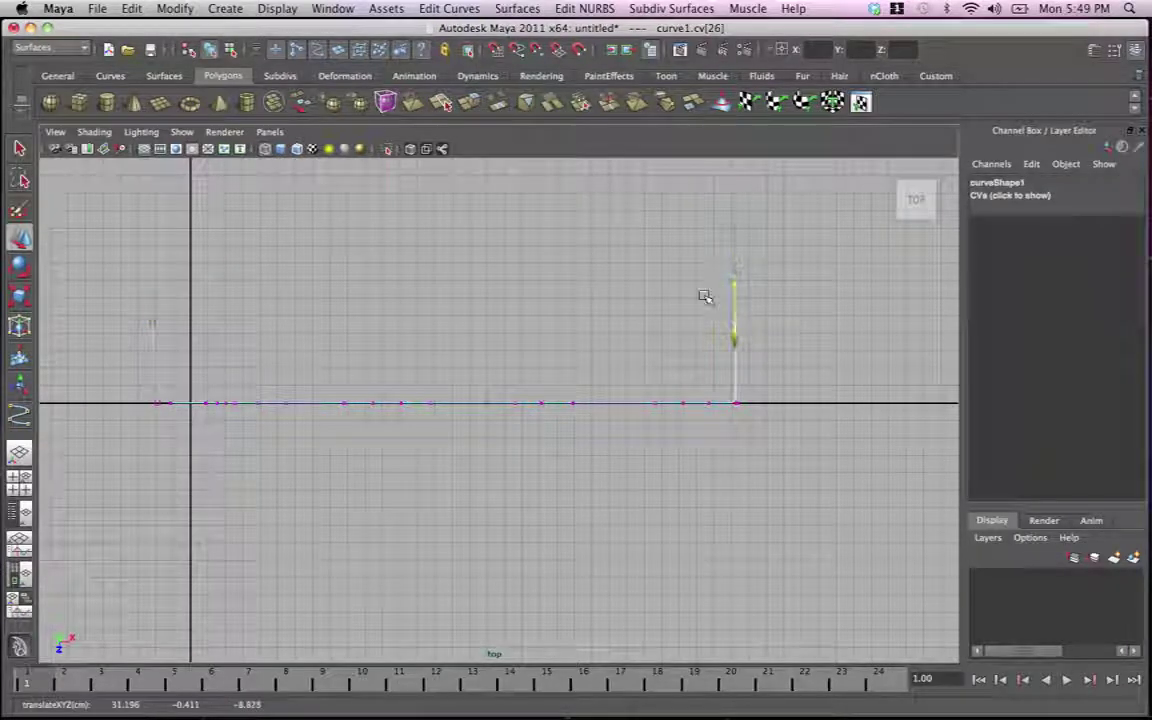
pyautogui.moveTo(132, 302); pyautogui.dragTo(165, 331)
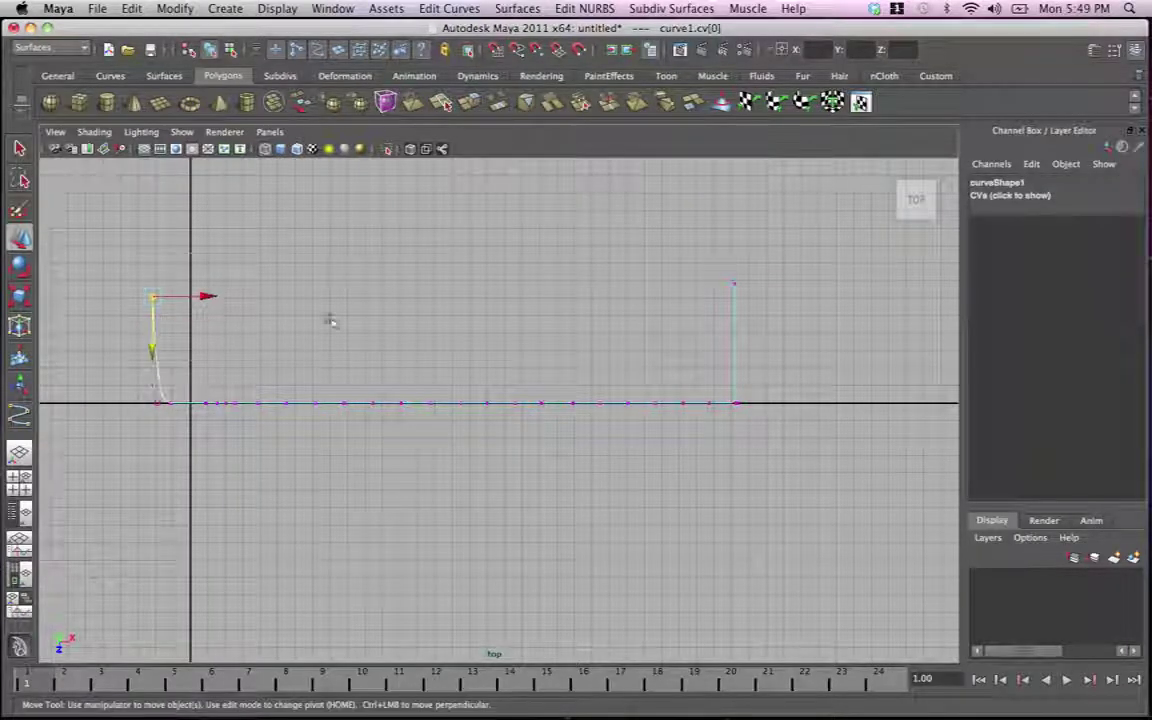
# Select both end vertices and scale them together along Z to bring them closer into line
pyautogui.keyDown('shift'); pyautogui.click(734, 285); pyautogui.keyUp('shift')
pyautogui.press('r')
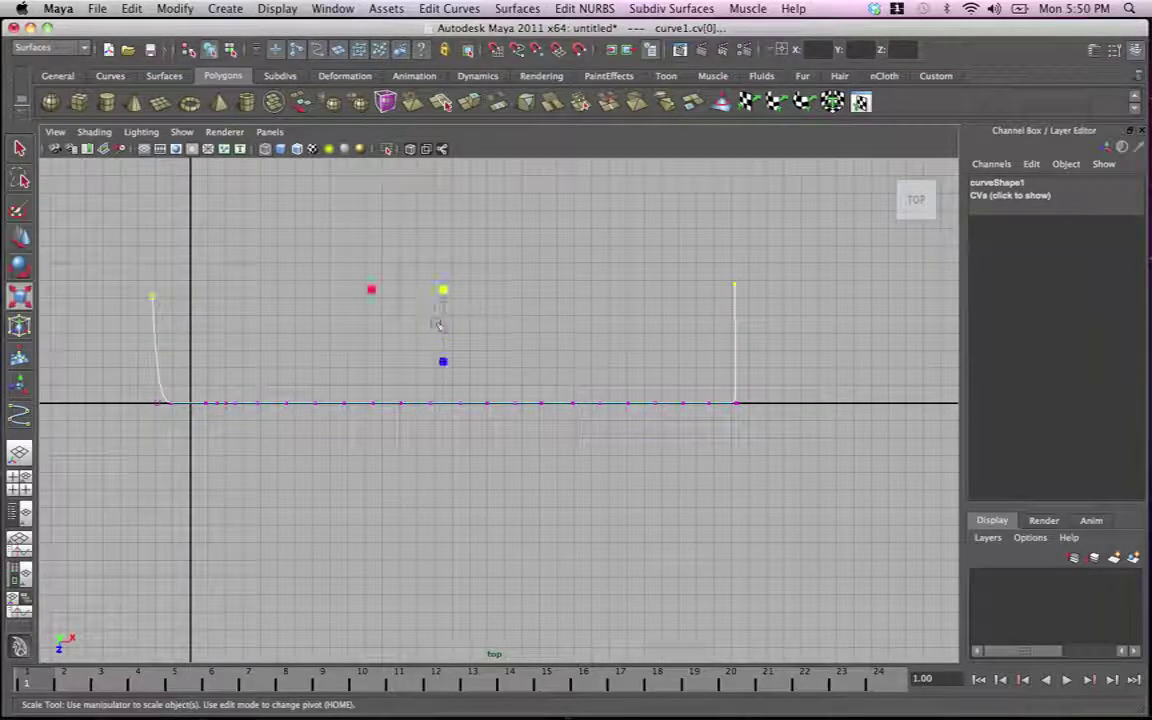
pyautogui.moveTo(441, 361); pyautogui.dragTo(455, 313)
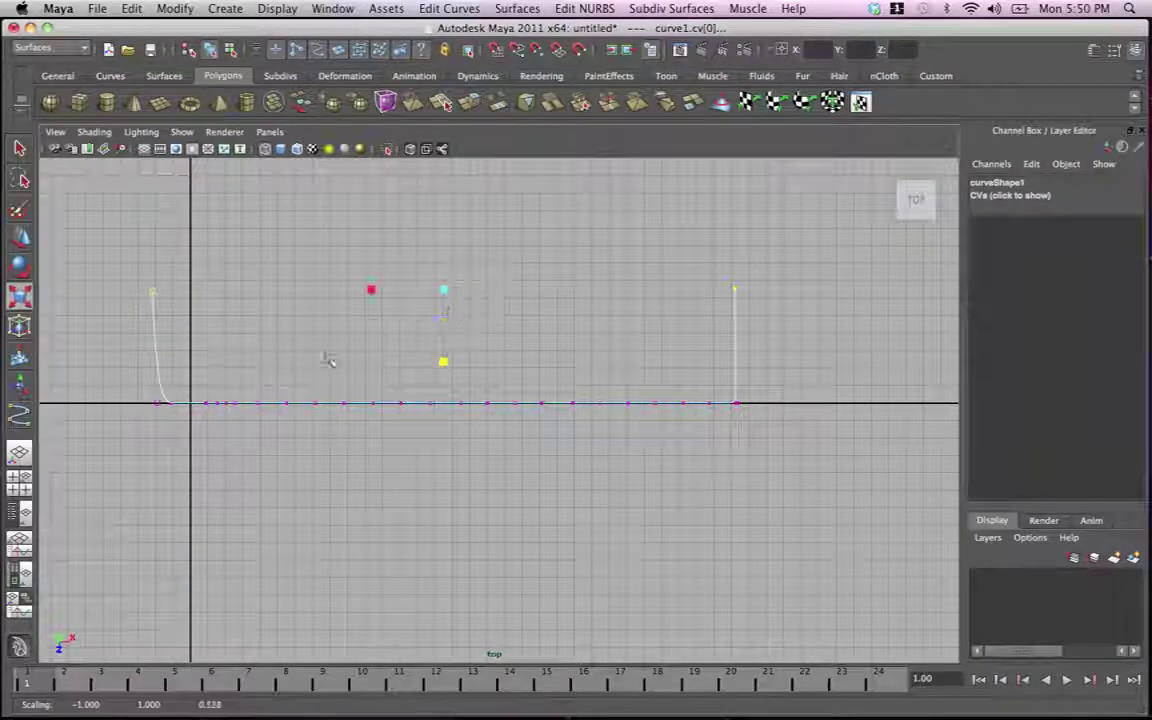
# Mark three curve points along the sideways section at the headrest end of the curve
pyautogui.keyDown('alt'); pyautogui.moveTo(294, 350); pyautogui.dragTo(481, 381, button='right'); pyautogui.keyUp('alt')
pyautogui.keyDown('alt'); pyautogui.moveTo(210, 330); pyautogui.dragTo(579, 435, button='middle'); pyautogui.keyUp('alt')
pyautogui.keyDown('alt'); pyautogui.moveTo(225, 390); pyautogui.dragTo(465, 403, button='right'); pyautogui.keyUp('alt')
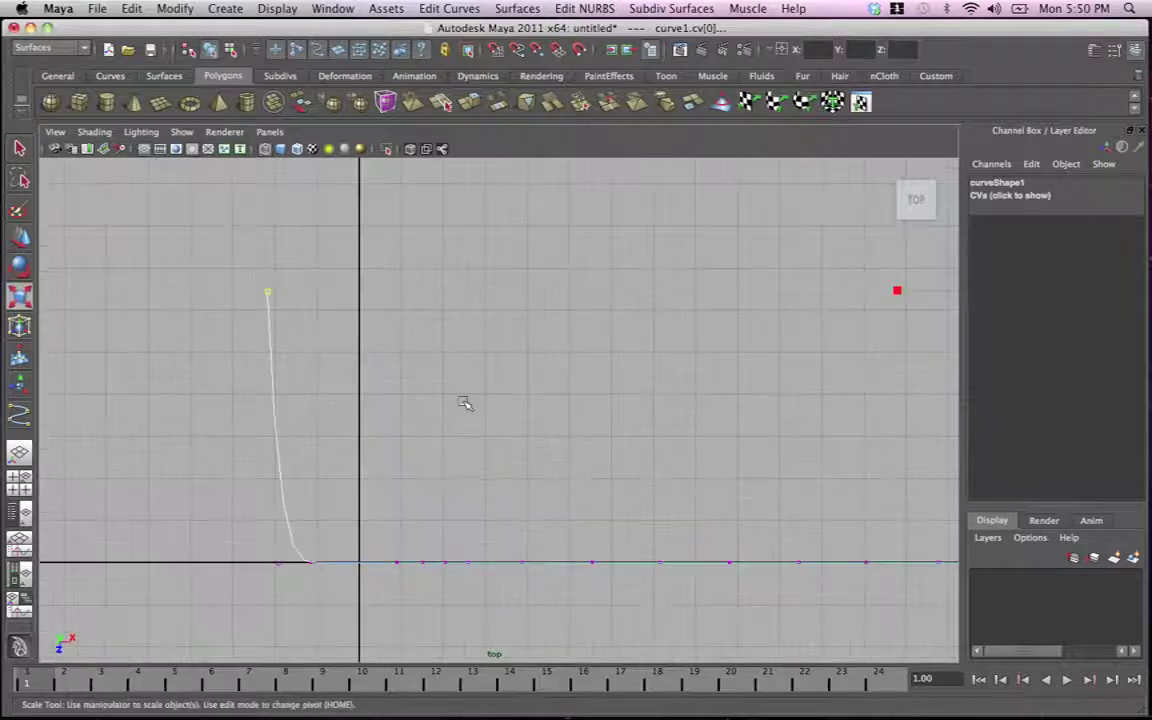
pyautogui.keyDown('alt'); pyautogui.moveTo(465, 403); pyautogui.dragTo(557, 362, button='middle'); pyautogui.keyUp('alt')
pyautogui.moveTo(371, 395); pyautogui.dragTo(377, 334, button='right')
pyautogui.click(364, 326)
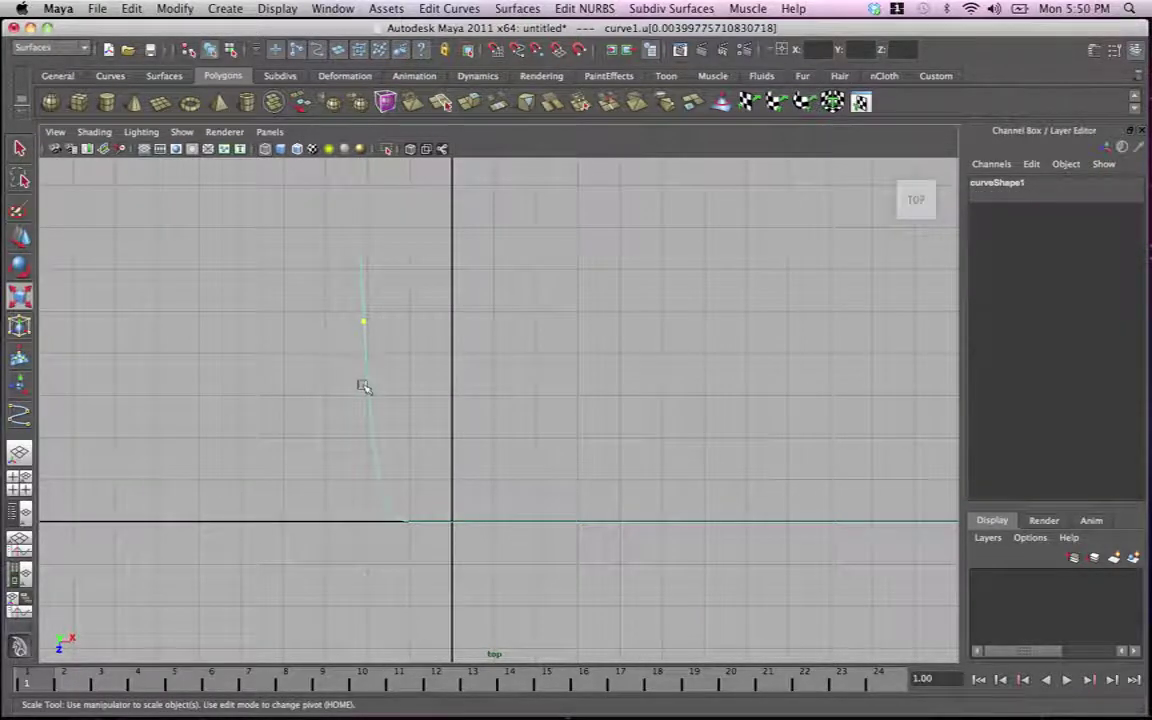
pyautogui.click(375, 459)
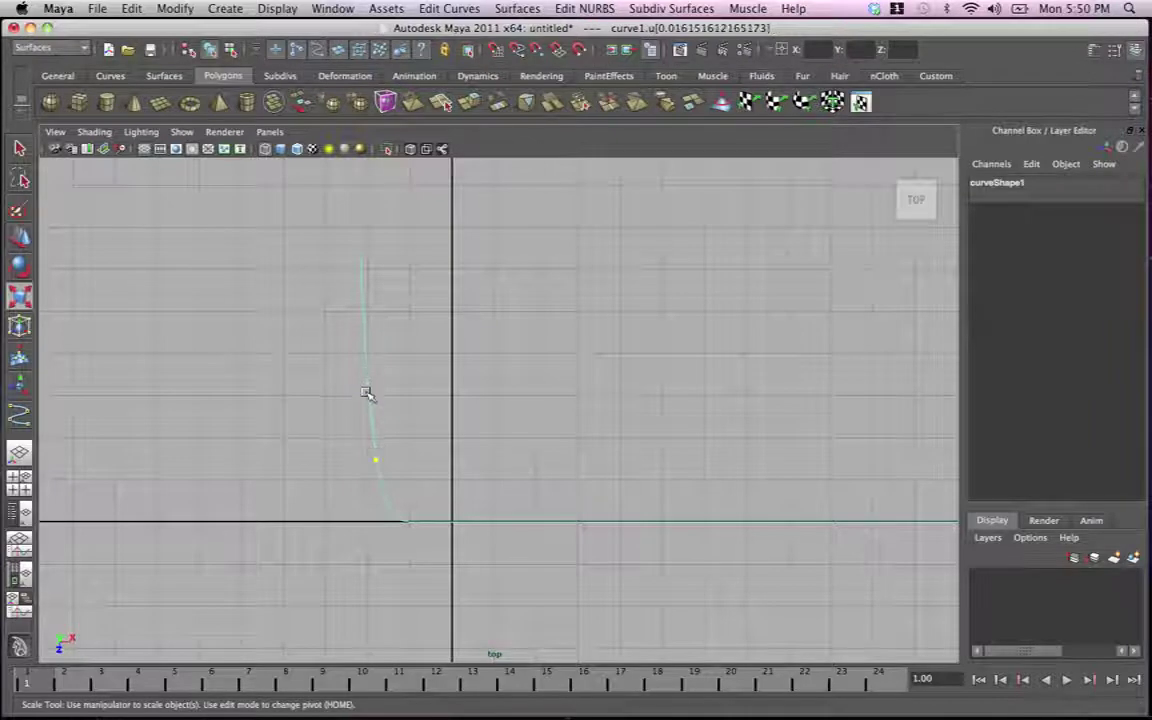
pyautogui.keyDown('shift'); pyautogui.click(370, 396); pyautogui.keyUp('shift')
# Add three more curve points to the selection along the sideways section at the foot end of the curve
pyautogui.keyDown('alt'); pyautogui.moveTo(547, 337); pyautogui.dragTo(517, 360, button='right'); pyautogui.keyUp('alt')
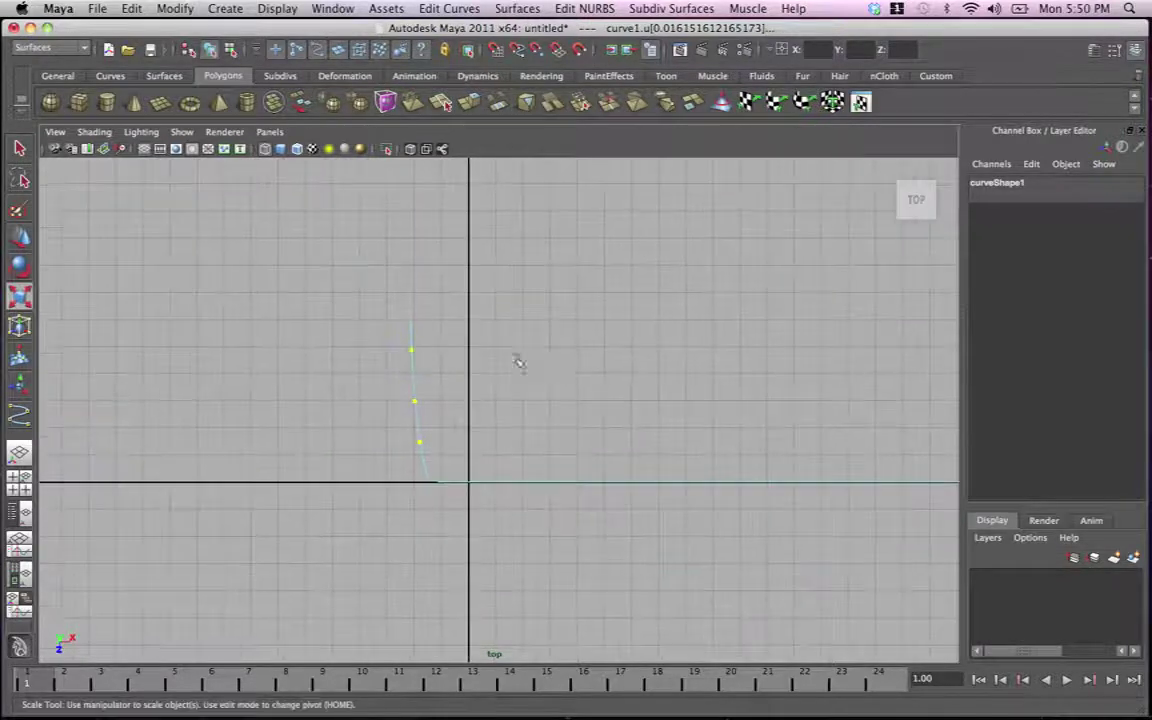
pyautogui.keyDown('alt'); pyautogui.moveTo(913, 378); pyautogui.dragTo(435, 345, button='middle'); pyautogui.keyUp('alt')
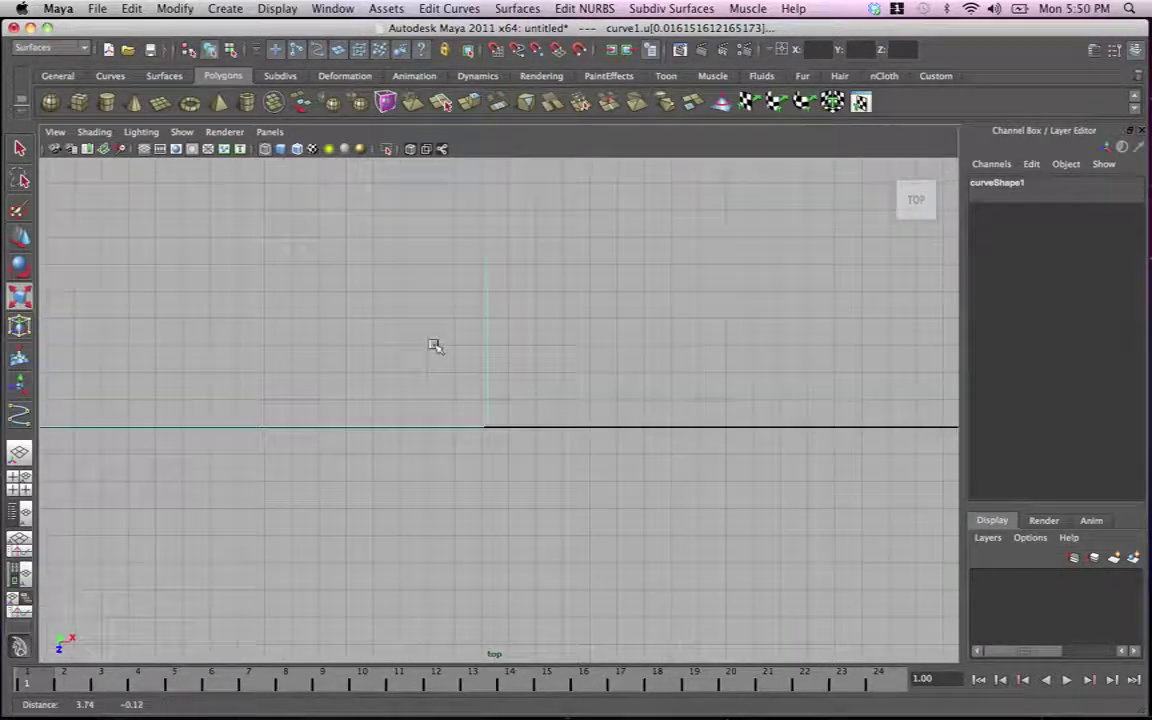
pyautogui.click(487, 294)
pyautogui.keyDown('shift'); pyautogui.click(487, 397); pyautogui.keyUp('shift')
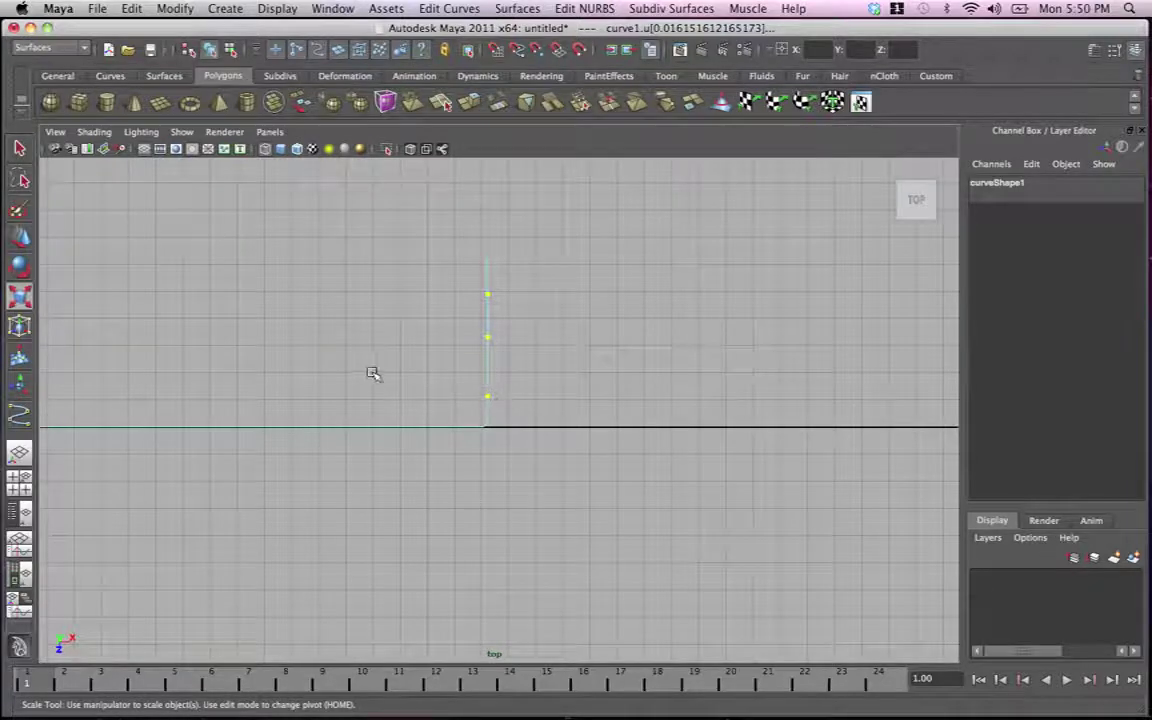
# Insert a knot at each of the six selected curve points, located at selection with multiplicity increased by 1
pyautogui.keyDown('alt'); pyautogui.moveTo(373, 373); pyautogui.dragTo(540, 427, button='middle'); pyautogui.keyUp('alt')
pyautogui.keyDown('alt'); pyautogui.moveTo(537, 280); pyautogui.dragTo(492, 305, button='right'); pyautogui.keyUp('alt')
pyautogui.keyDown('alt'); pyautogui.moveTo(374, 339); pyautogui.dragTo(618, 342, button='middle'); pyautogui.keyUp('alt')
pyautogui.keyDown('alt'); pyautogui.moveTo(468, 286); pyautogui.dragTo(454, 290, button='right'); pyautogui.keyUp('alt')
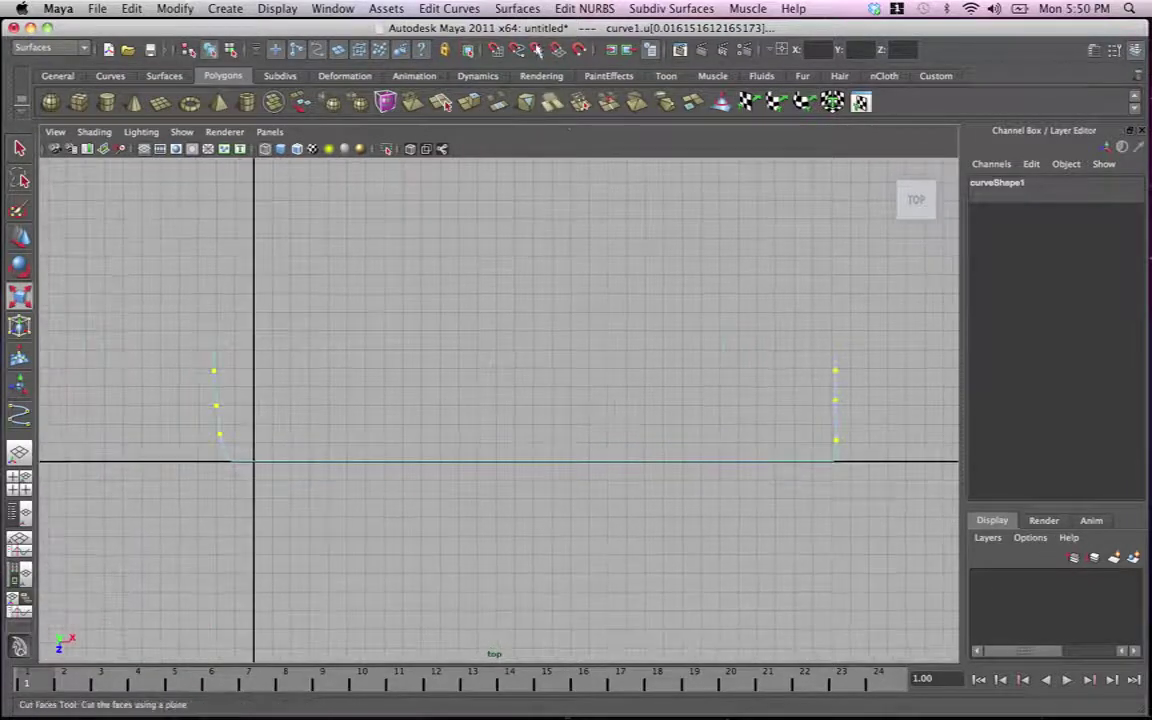
pyautogui.click(449, 9)
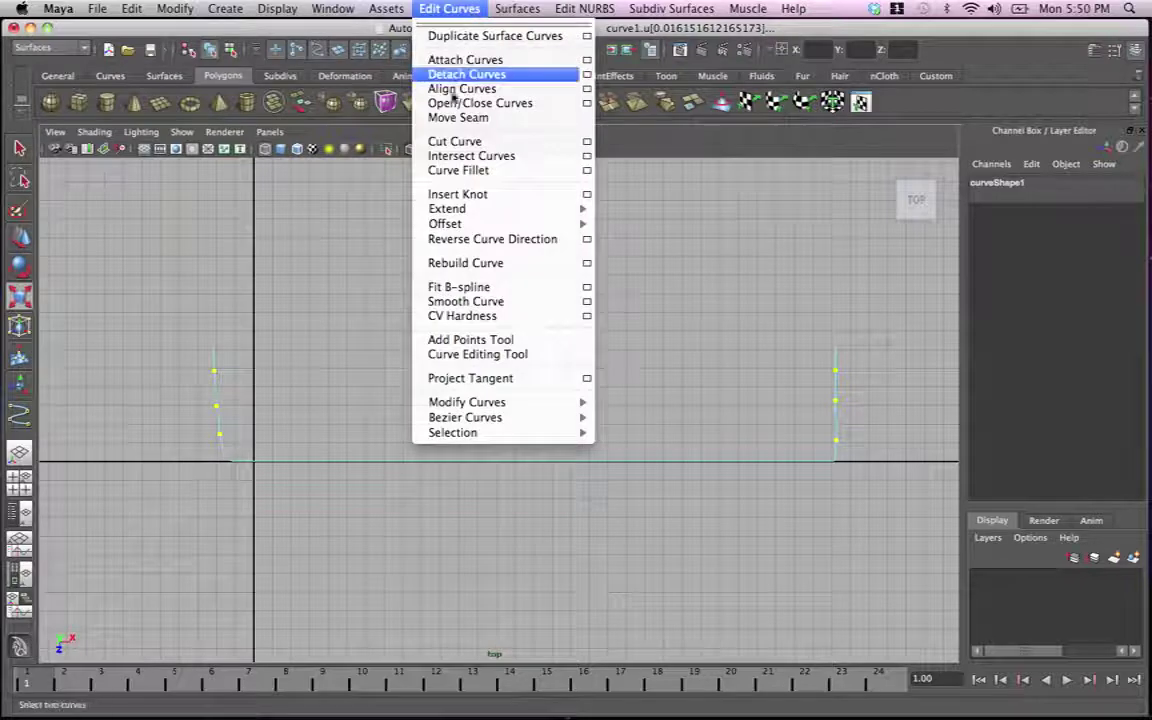
pyautogui.click(587, 194)
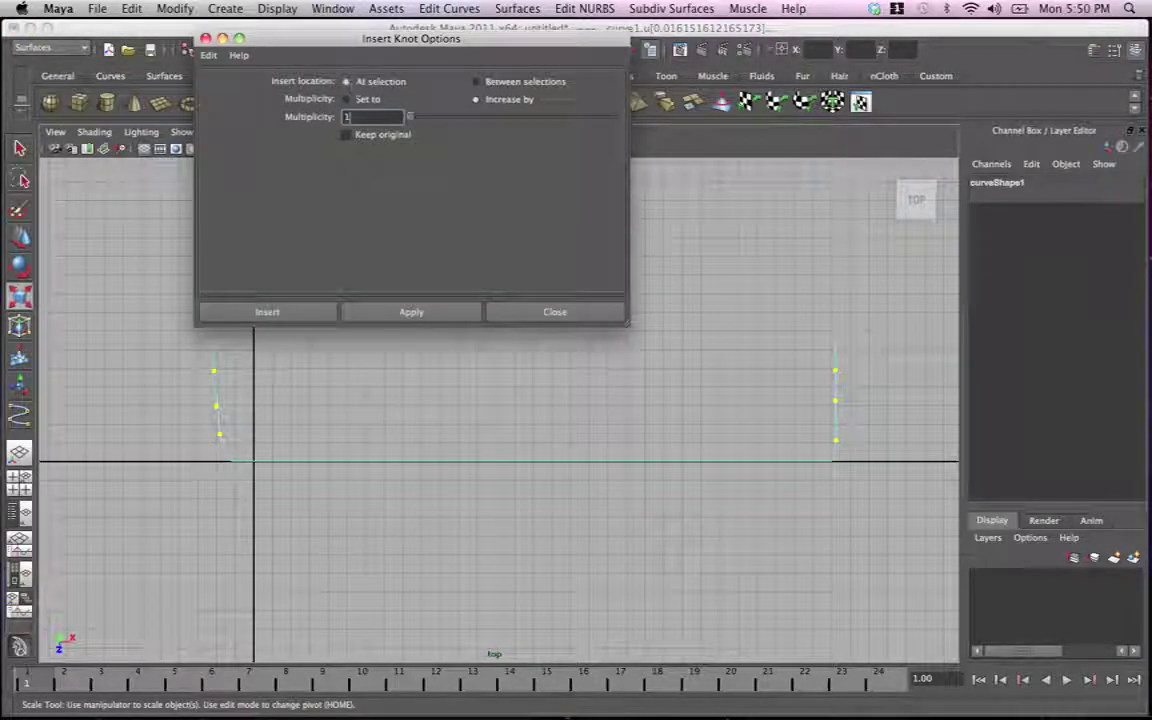
pyautogui.click(400, 311)
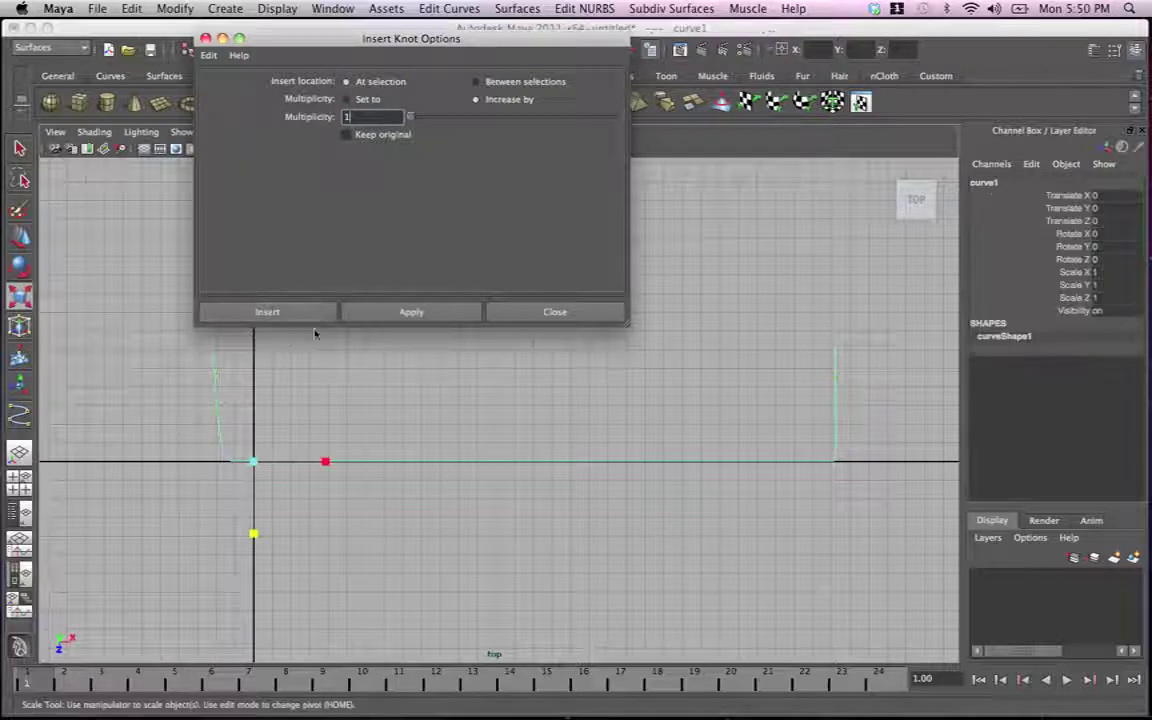
pyautogui.click(207, 39)
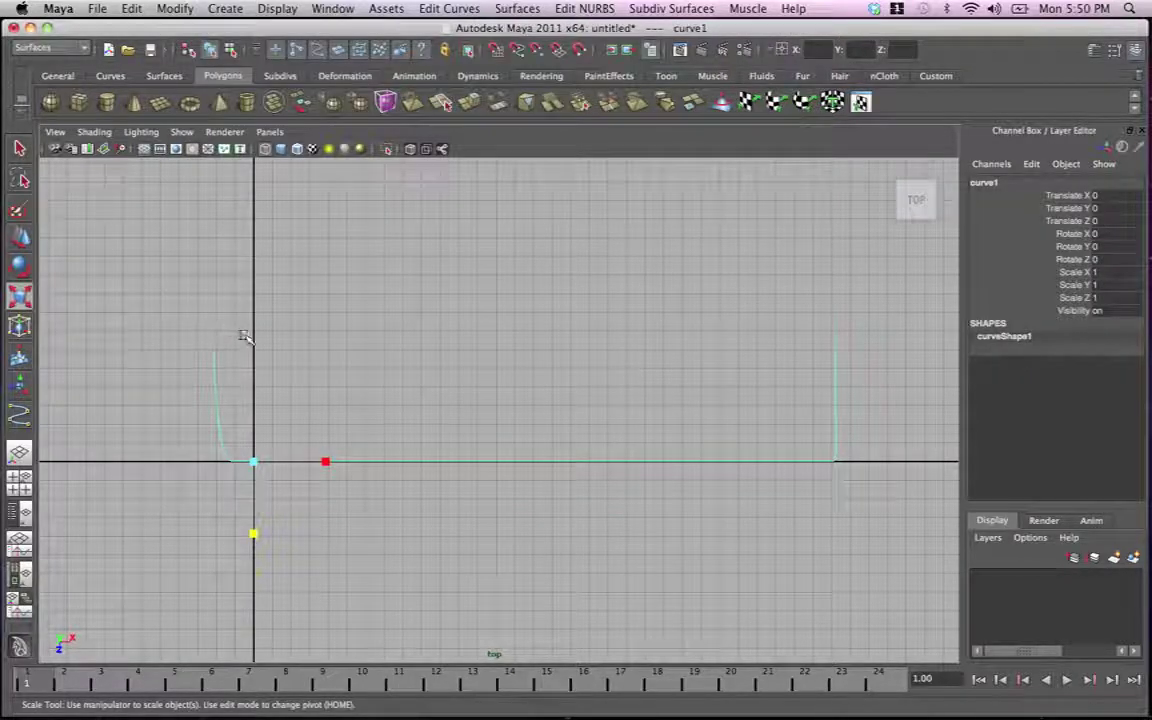
# Reposition the new control vertices near the headrest-end corner so the curve turns sideways more sharply
pyautogui.keyDown('alt'); pyautogui.moveTo(243, 336); pyautogui.dragTo(342, 326, button='middle'); pyautogui.keyUp('alt')
pyautogui.scroll(1, 342, 326)
pyautogui.moveTo(298, 345); pyautogui.dragTo(225, 346, button='right')
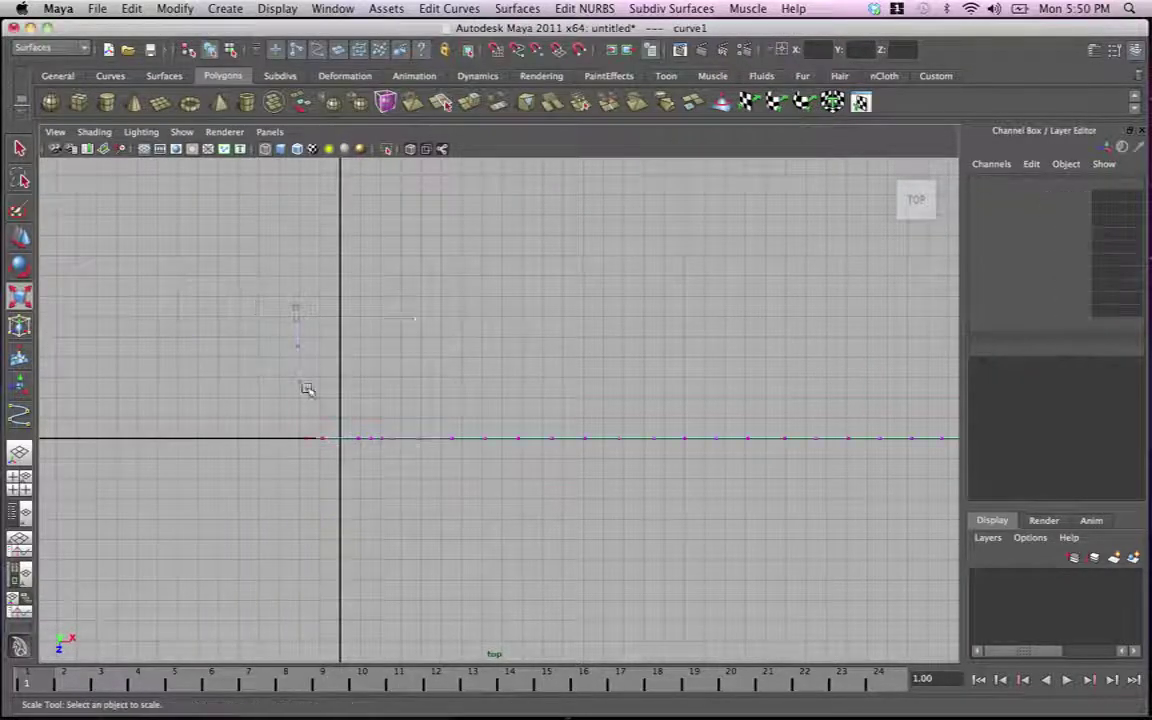
pyautogui.moveTo(285, 370); pyautogui.dragTo(299, 397)
pyautogui.press('w')
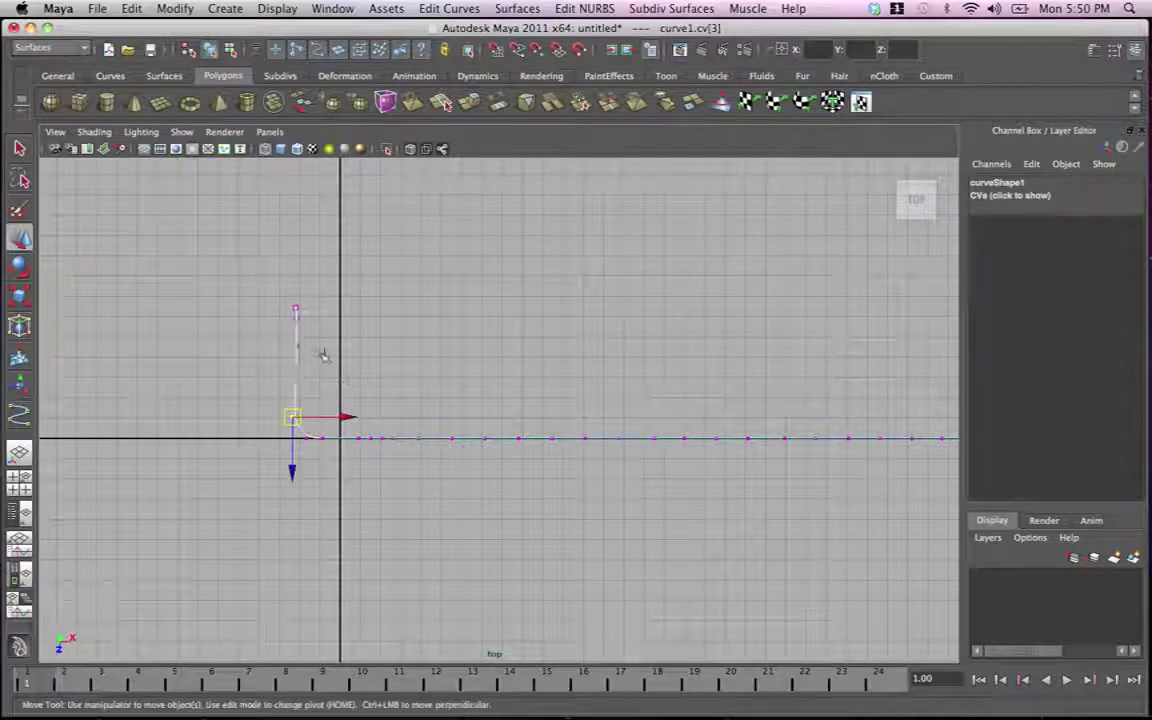
pyautogui.click(292, 360)
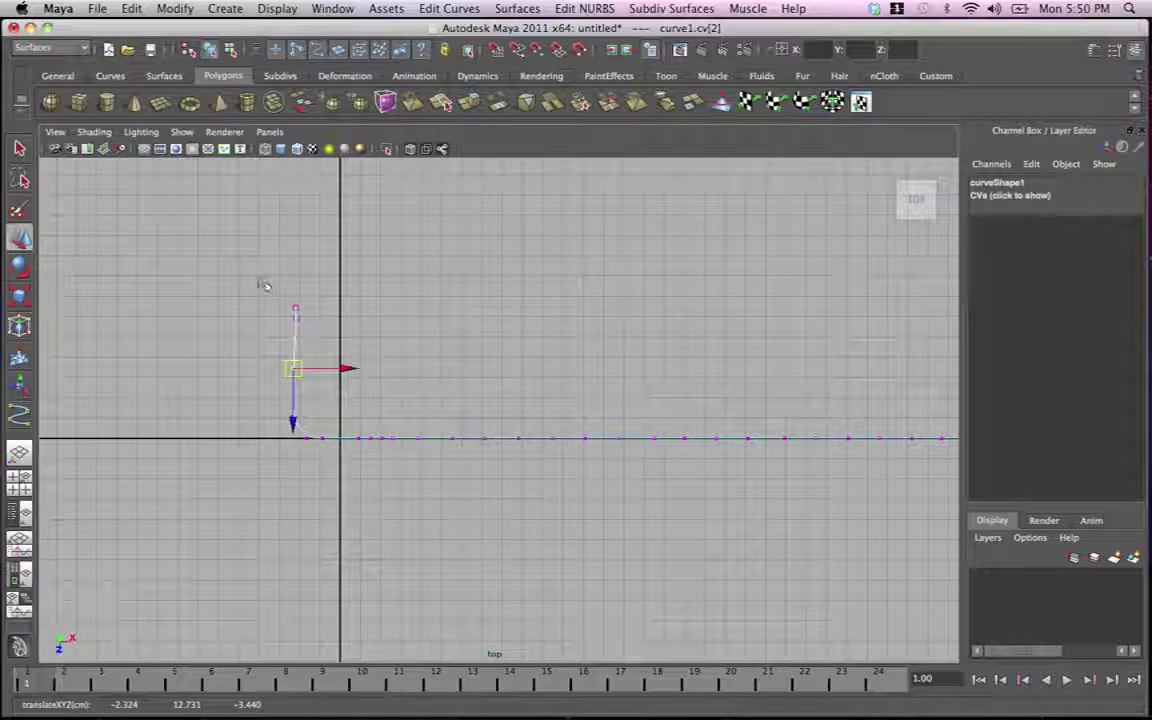
# Select the four control vertices of the headrest end's sideways section and scale them along X into a straight line
pyautogui.moveTo(265, 286); pyautogui.dragTo(318, 332)
pyautogui.moveTo(350, 421); pyautogui.dragTo(356, 420)
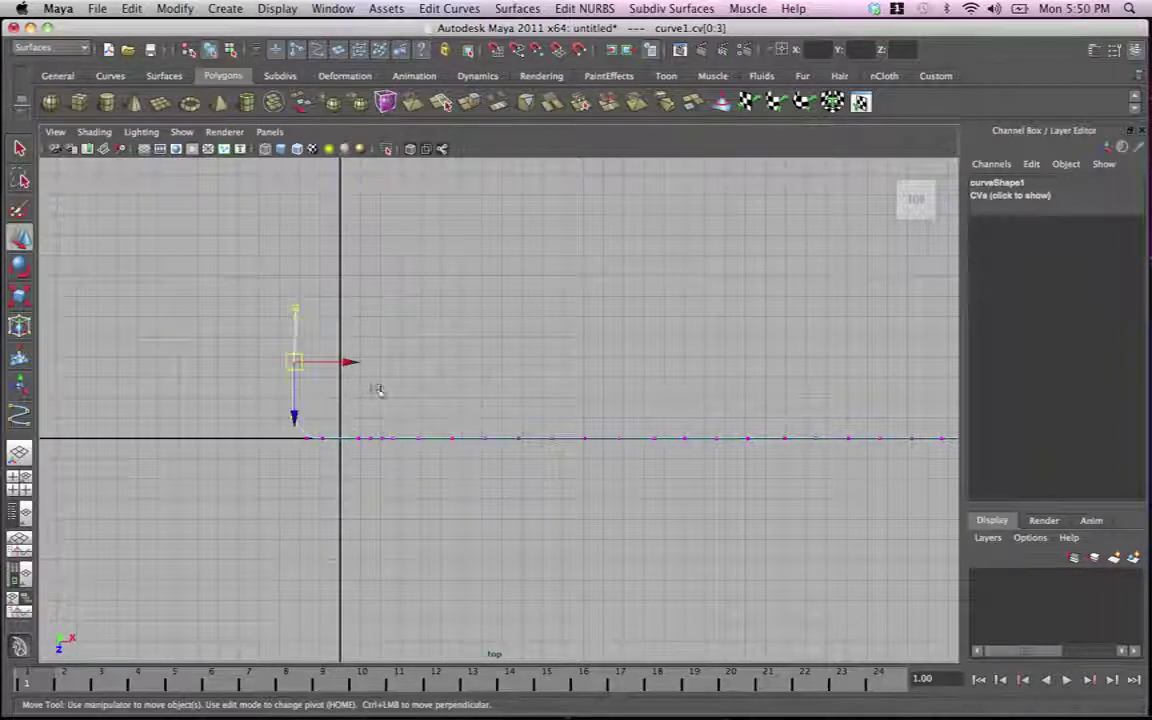
pyautogui.press('r')
pyautogui.moveTo(368, 364); pyautogui.dragTo(322, 363)
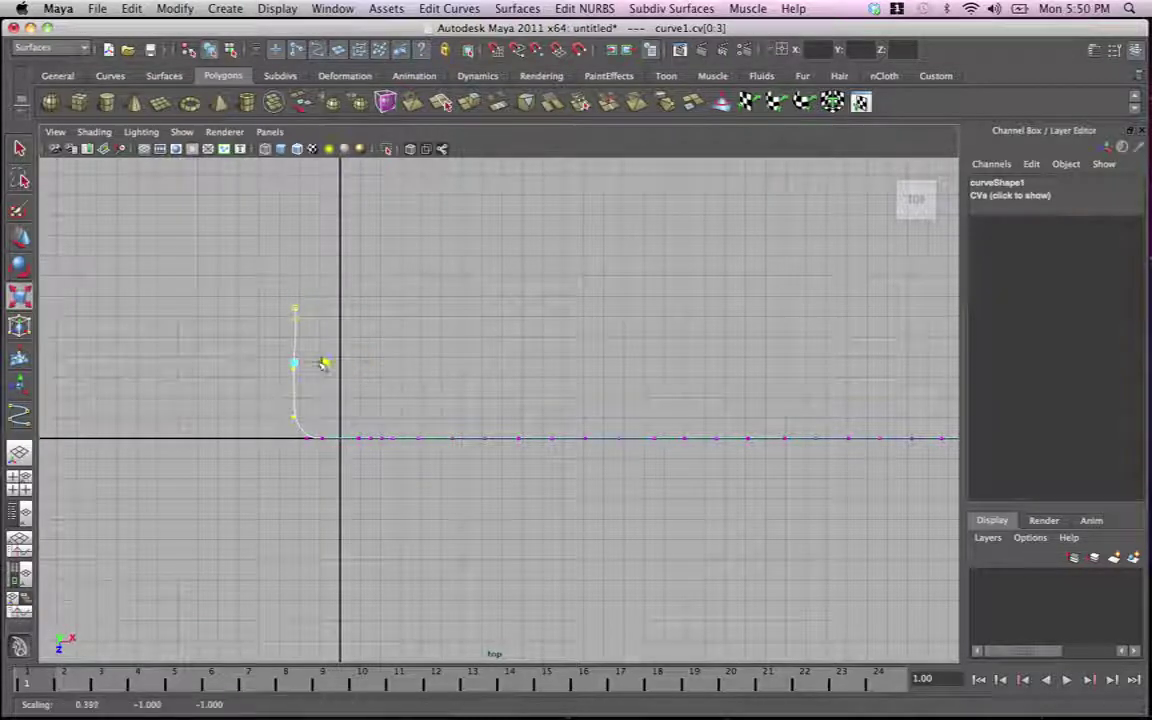
# Slide the three inner control vertices of the headrest end's sideways section along Z toward the corner to tighten the bend
pyautogui.click(294, 416)
pyautogui.press('w')
pyautogui.moveTo(294, 442); pyautogui.dragTo(296, 456)
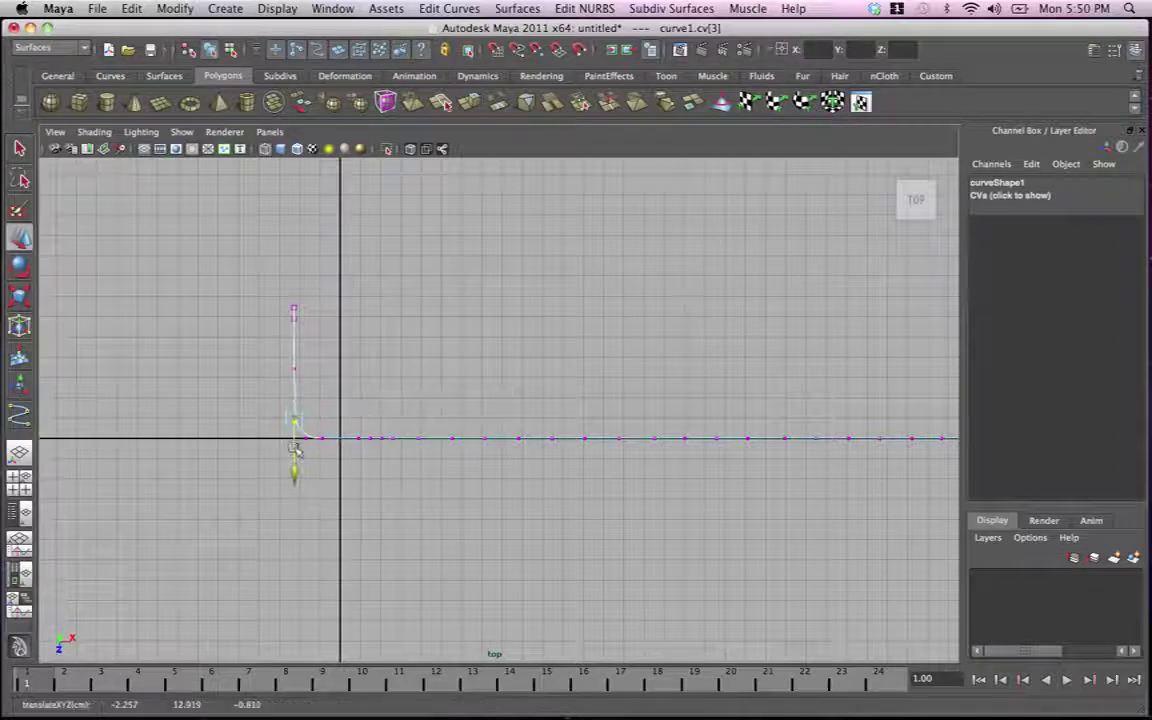
pyautogui.moveTo(294, 399); pyautogui.dragTo(294, 407)
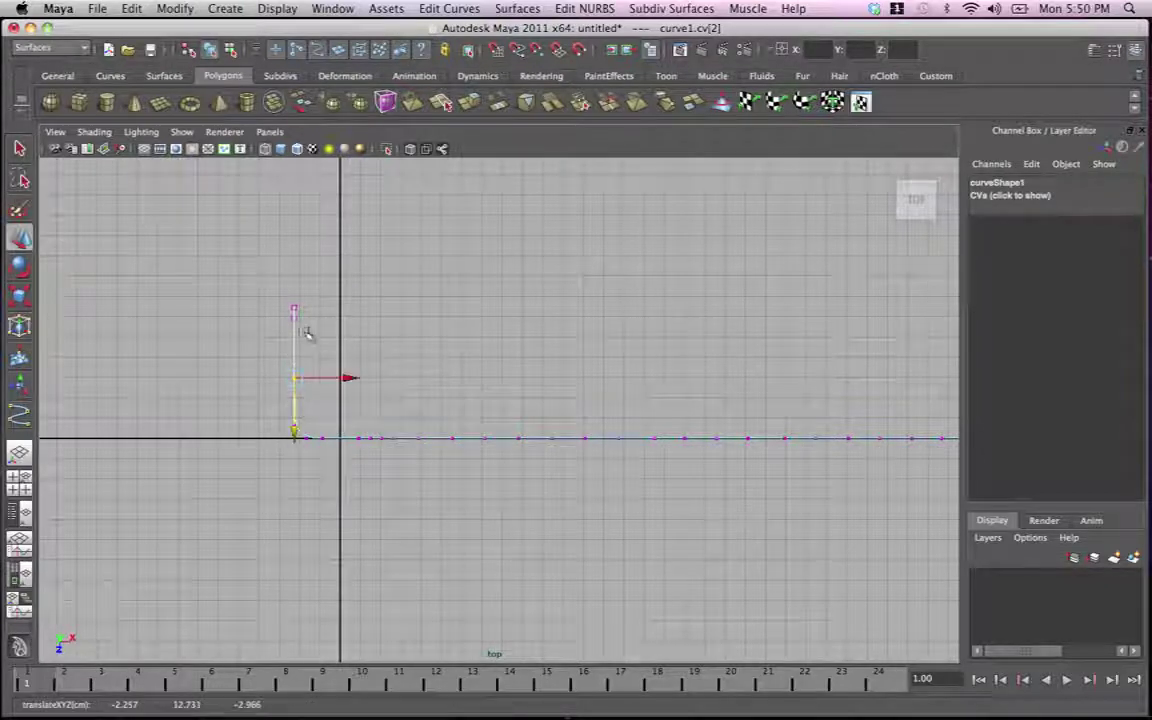
pyautogui.moveTo(282, 314); pyautogui.dragTo(295, 378)
# Move the inner control vertices of the foot end's sideways section along Z toward the main curve
pyautogui.keyDown('alt'); pyautogui.moveTo(920, 365); pyautogui.dragTo(566, 345, button='middle'); pyautogui.keyUp('alt')
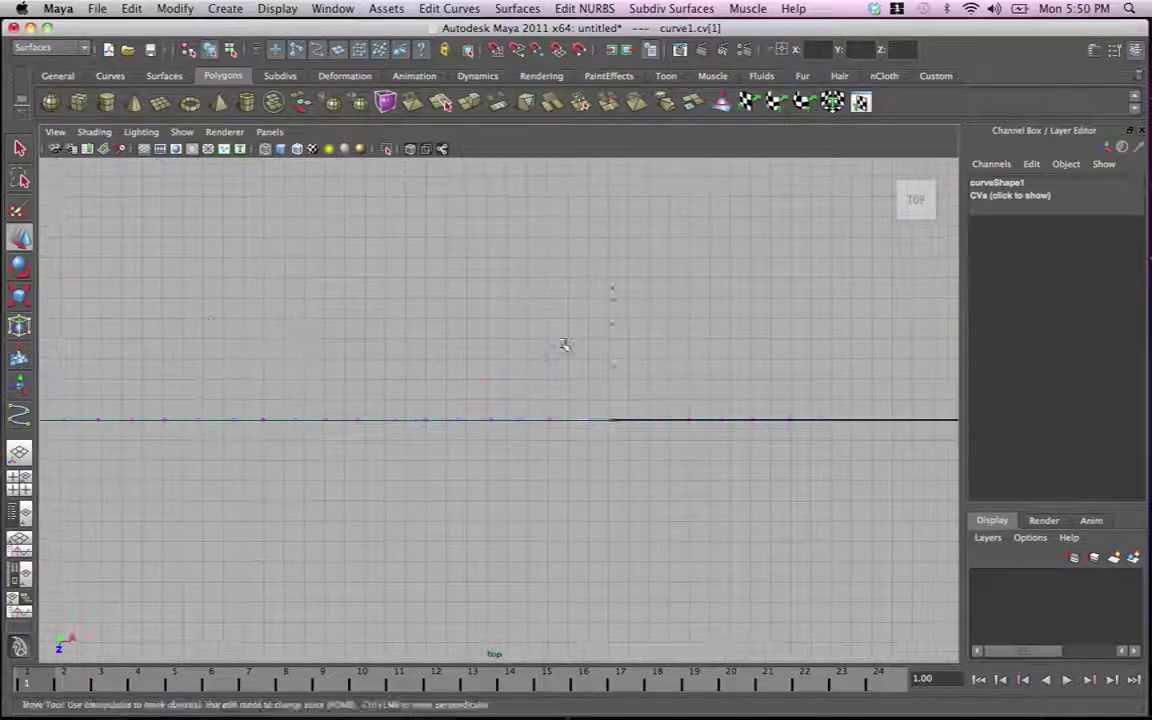
pyautogui.keyDown('alt'); pyautogui.moveTo(900, 345); pyautogui.dragTo(687, 352, button='middle'); pyautogui.keyUp('alt')
pyautogui.keyDown('alt'); pyautogui.moveTo(380, 400); pyautogui.dragTo(463, 409, button='right'); pyautogui.keyUp('alt')
pyautogui.moveTo(365, 371); pyautogui.dragTo(342, 395)
pyautogui.moveTo(362, 312); pyautogui.dragTo(341, 340)
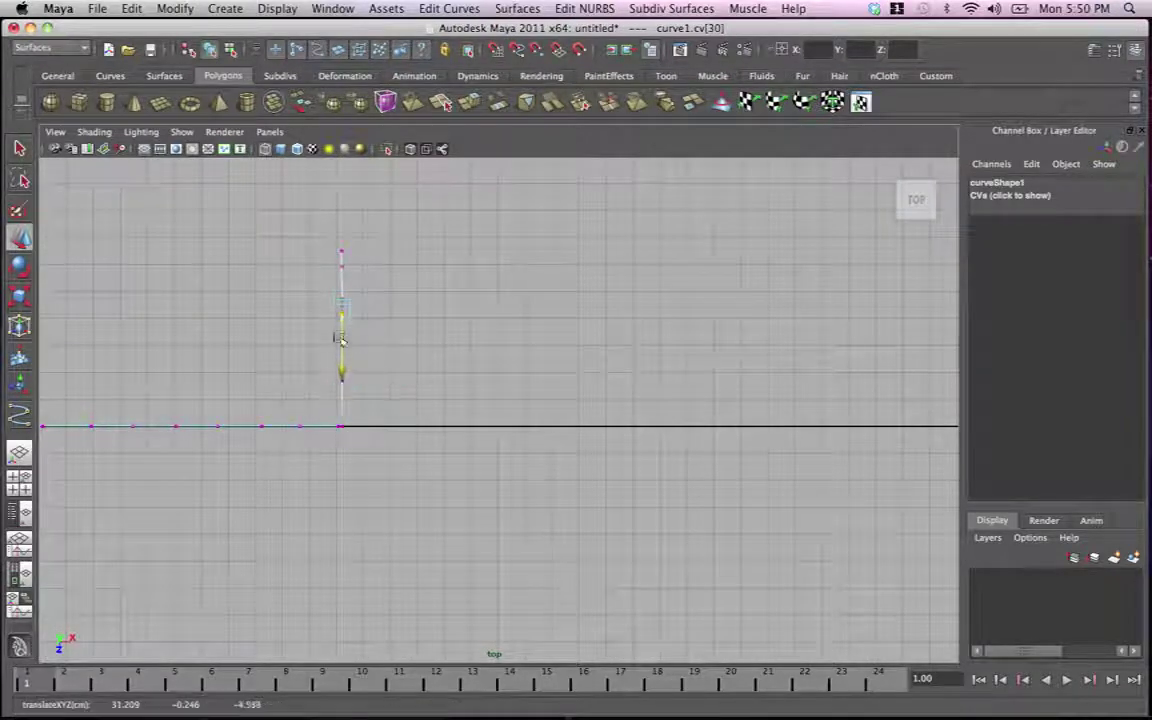
pyautogui.moveTo(364, 275); pyautogui.dragTo(341, 287)
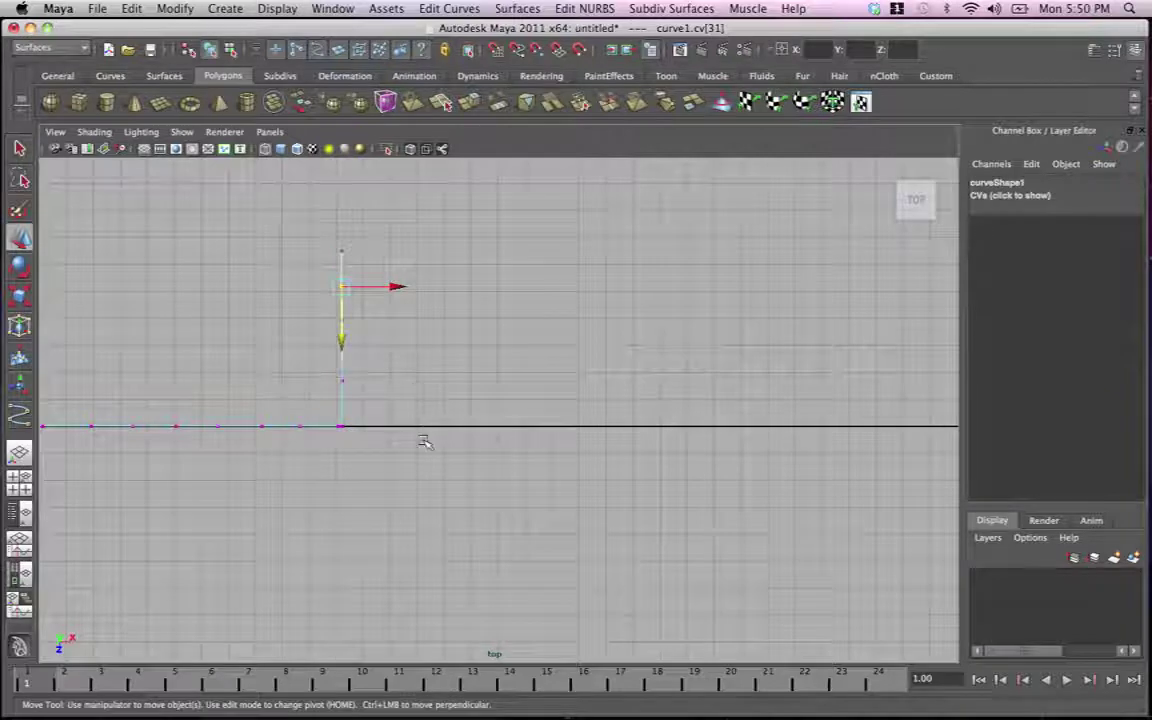
# Select the four control vertices of the foot end's sideways section and scale them along X into a straight line
pyautogui.moveTo(423, 403); pyautogui.dragTo(312, 228)
pyautogui.press('r')
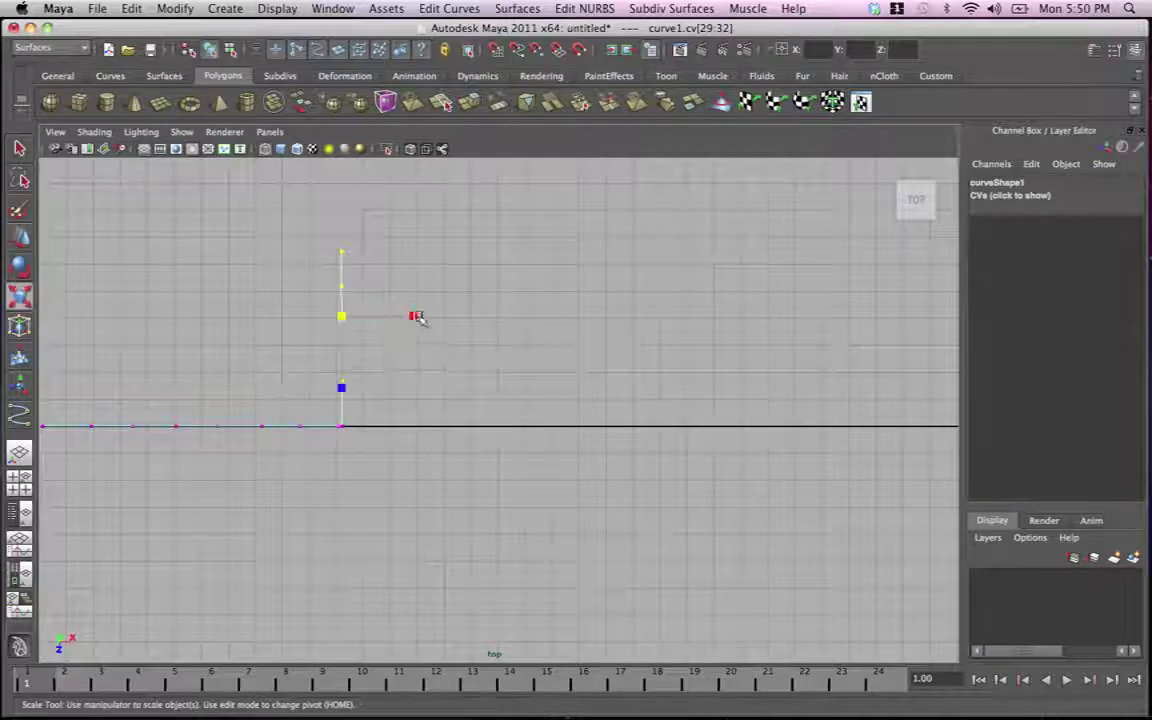
pyautogui.moveTo(415, 317); pyautogui.dragTo(359, 316)
# Switch to the perspective view, leave vertex mode and examine the curve's shape from several angles
pyautogui.press('space')
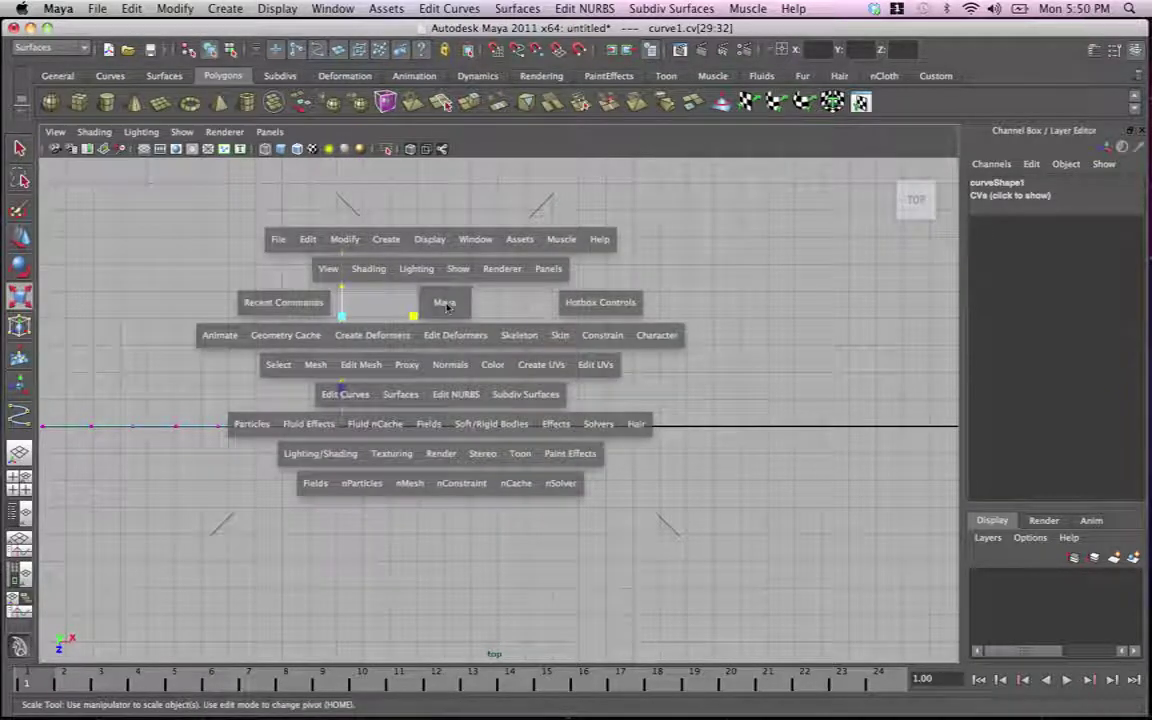
pyautogui.moveTo(446, 303); pyautogui.dragTo(455, 273)
pyautogui.keyDown('alt'); pyautogui.moveTo(456, 306); pyautogui.dragTo(464, 266); pyautogui.keyUp('alt')
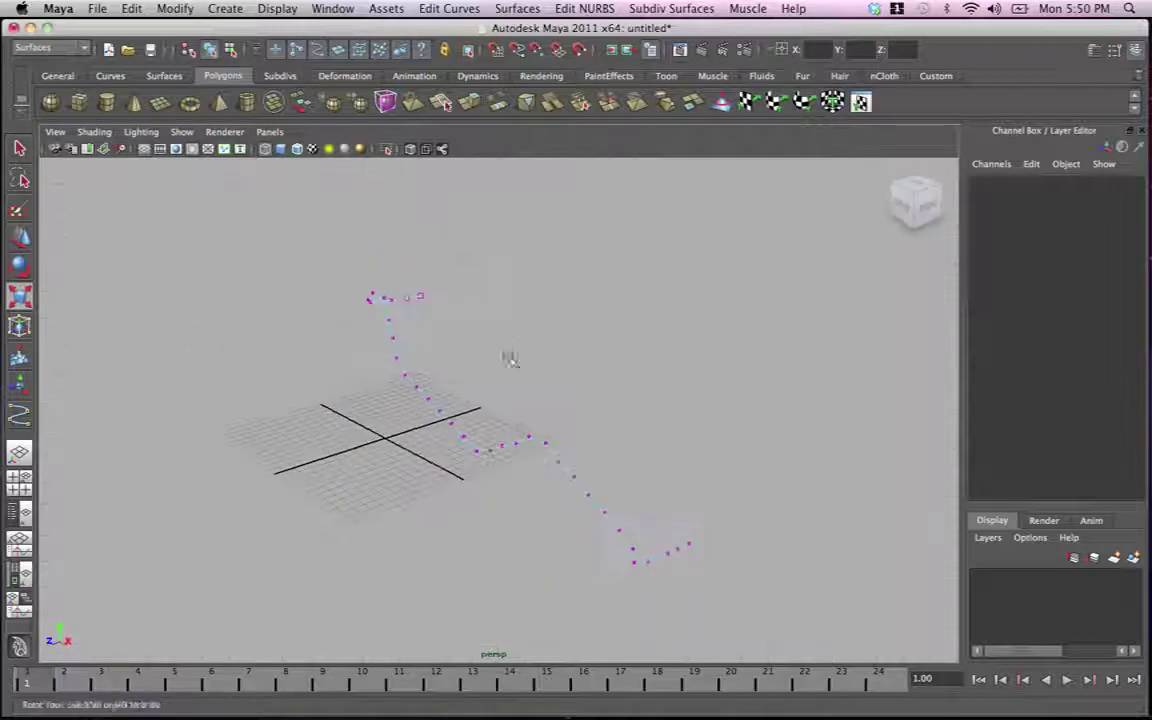
pyautogui.keyDown('alt'); pyautogui.moveTo(509, 360); pyautogui.dragTo(453, 299, button='middle'); pyautogui.keyUp('alt')
pyautogui.keyDown('alt'); pyautogui.moveTo(532, 361); pyautogui.dragTo(490, 383, button='right'); pyautogui.keyUp('alt')
pyautogui.moveTo(494, 387); pyautogui.dragTo(530, 370, button='right')
pyautogui.keyDown('alt'); pyautogui.moveTo(529, 371); pyautogui.dragTo(437, 332); pyautogui.keyUp('alt')
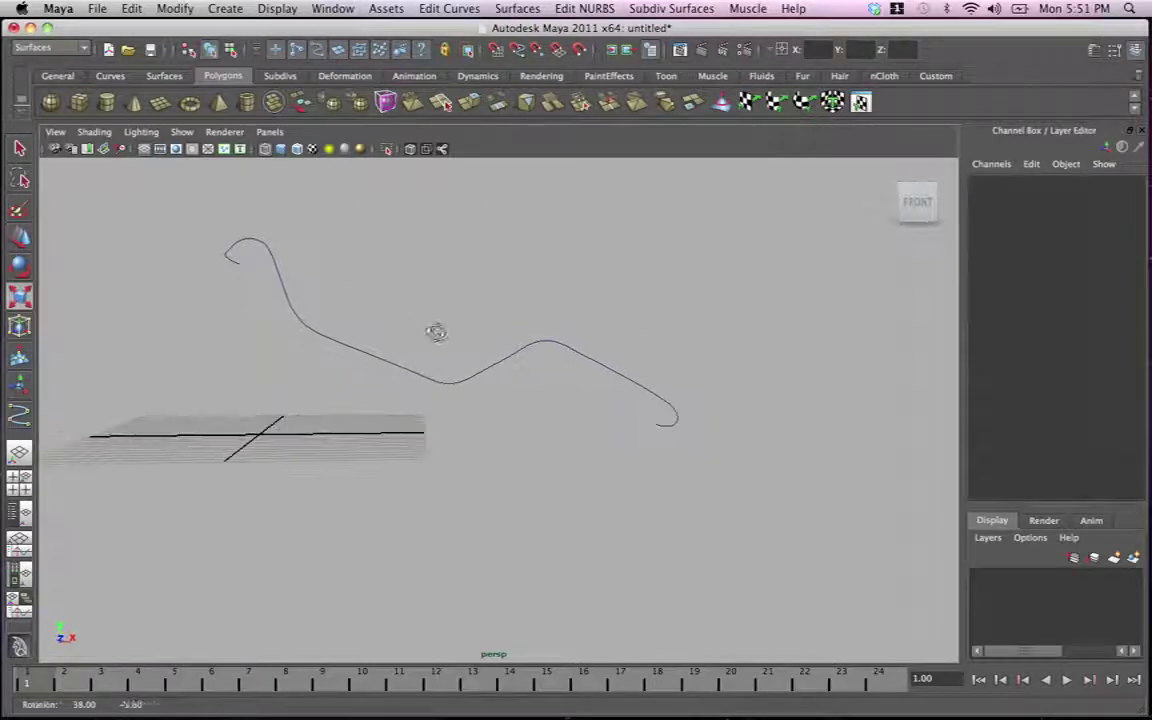
pyautogui.keyDown('alt'); pyautogui.moveTo(437, 332); pyautogui.dragTo(372, 343, button='right'); pyautogui.keyUp('alt')
pyautogui.keyDown('alt'); pyautogui.moveTo(372, 343); pyautogui.dragTo(489, 360); pyautogui.keyUp('alt')
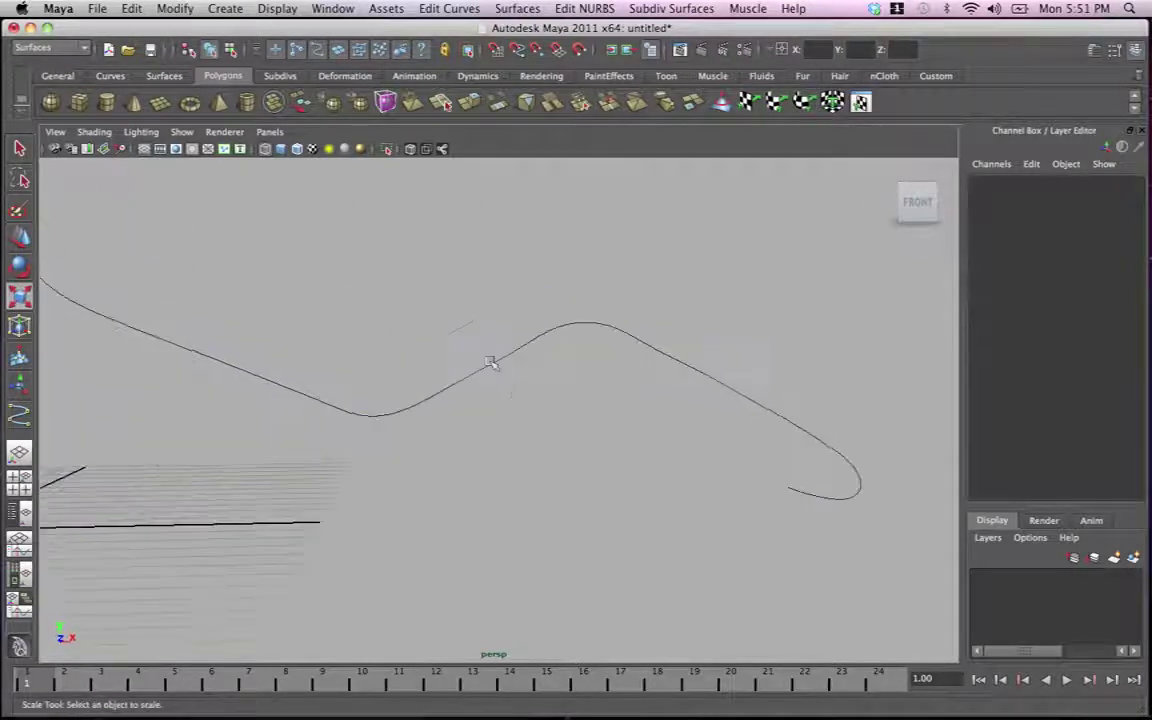
# Nudge the control vertex on the slope below the knee bend slightly upward, then return to object mode
pyautogui.moveTo(496, 362); pyautogui.dragTo(440, 360, button='right')
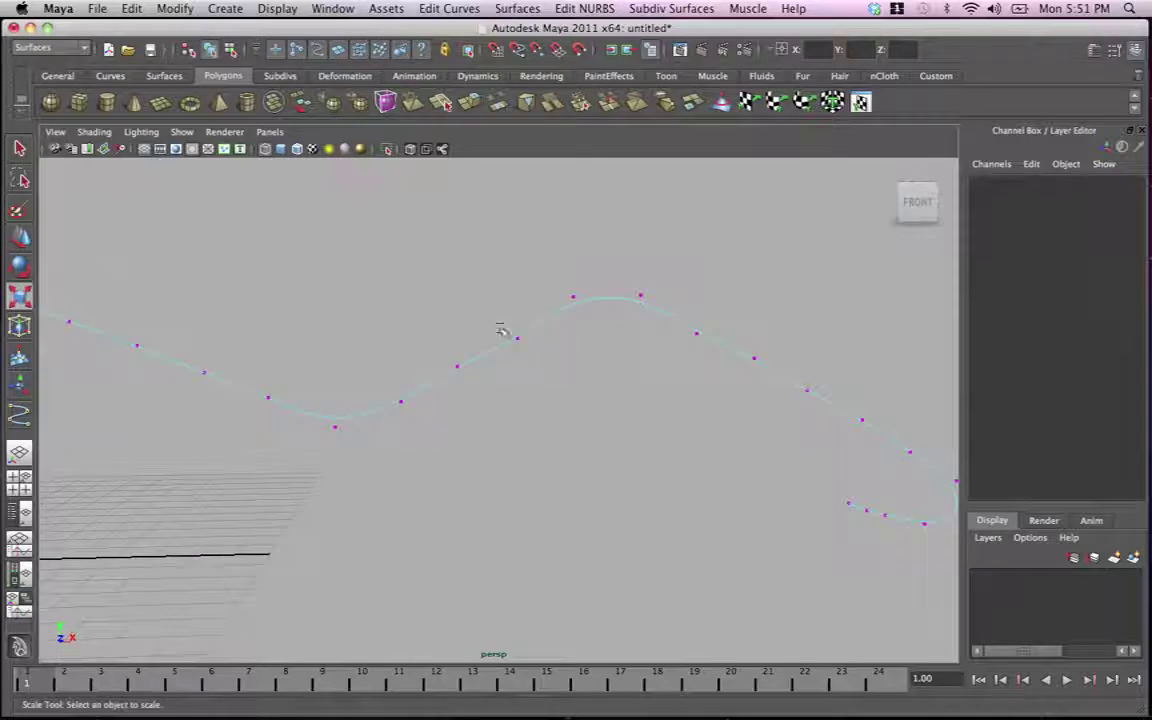
pyautogui.click(515, 336)
pyautogui.moveTo(520, 283); pyautogui.dragTo(522, 272)
pyautogui.keyDown('alt'); pyautogui.moveTo(524, 280); pyautogui.dragTo(433, 290, button='right'); pyautogui.keyUp('alt')
pyautogui.keyDown('alt'); pyautogui.moveTo(432, 290); pyautogui.dragTo(505, 278); pyautogui.keyUp('alt')
pyautogui.press('space')
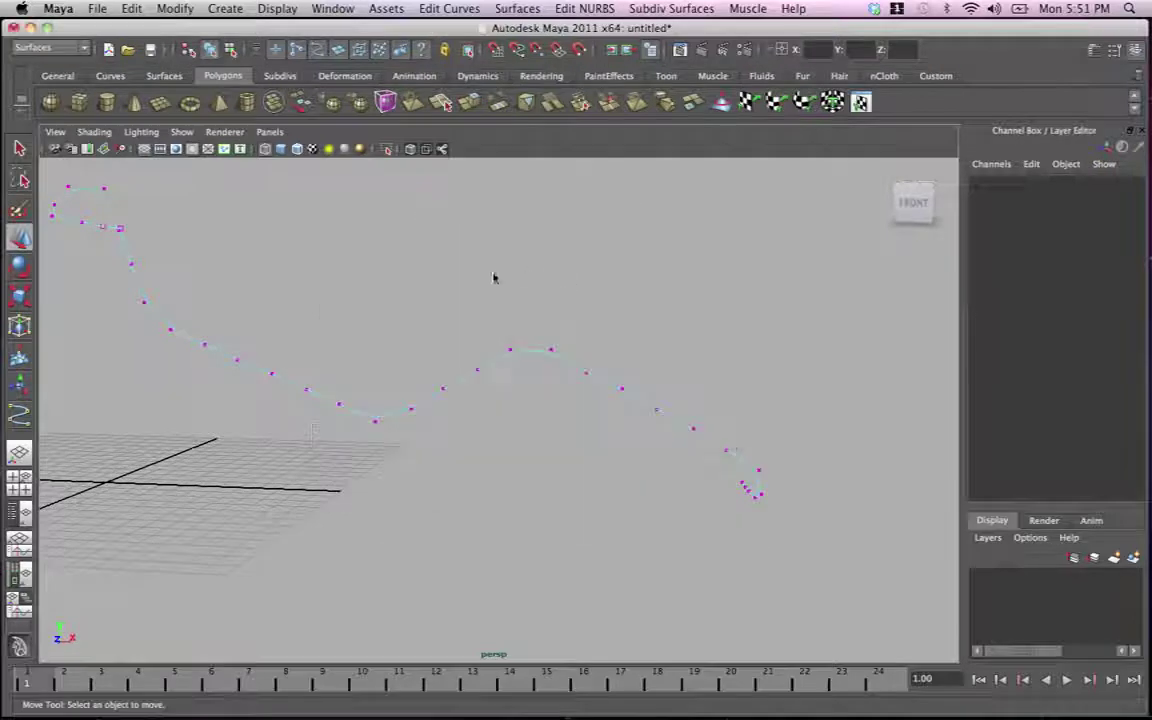
pyautogui.moveTo(514, 370); pyautogui.dragTo(553, 334, button='right')
# Create a polygon cylinder near the grid origin with a radius of about 2.65 and a height of about 6.84
pyautogui.keyDown('alt'); pyautogui.moveTo(553, 334); pyautogui.dragTo(458, 396); pyautogui.keyUp('alt')
pyautogui.click(106, 100)
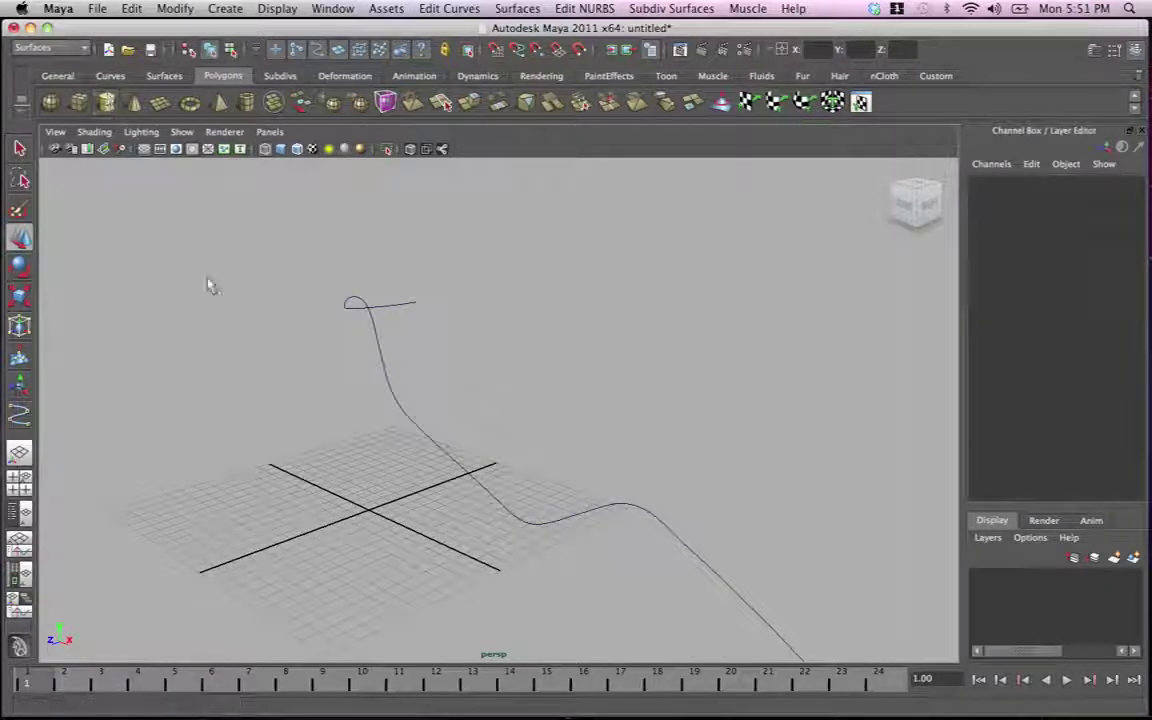
pyautogui.moveTo(338, 508); pyautogui.dragTo(322, 392)
pyautogui.moveTo(347, 449)
pyautogui.keyDown('alt'); pyautogui.mouseDown()
pyautogui.moveTo(380, 483)
pyautogui.moveTo(350, 425)
pyautogui.mouseUp(); pyautogui.keyUp('alt')
pyautogui.keyDown('alt'); pyautogui.moveTo(350, 425); pyautogui.dragTo(475, 448, button='middle'); pyautogui.keyUp('alt')
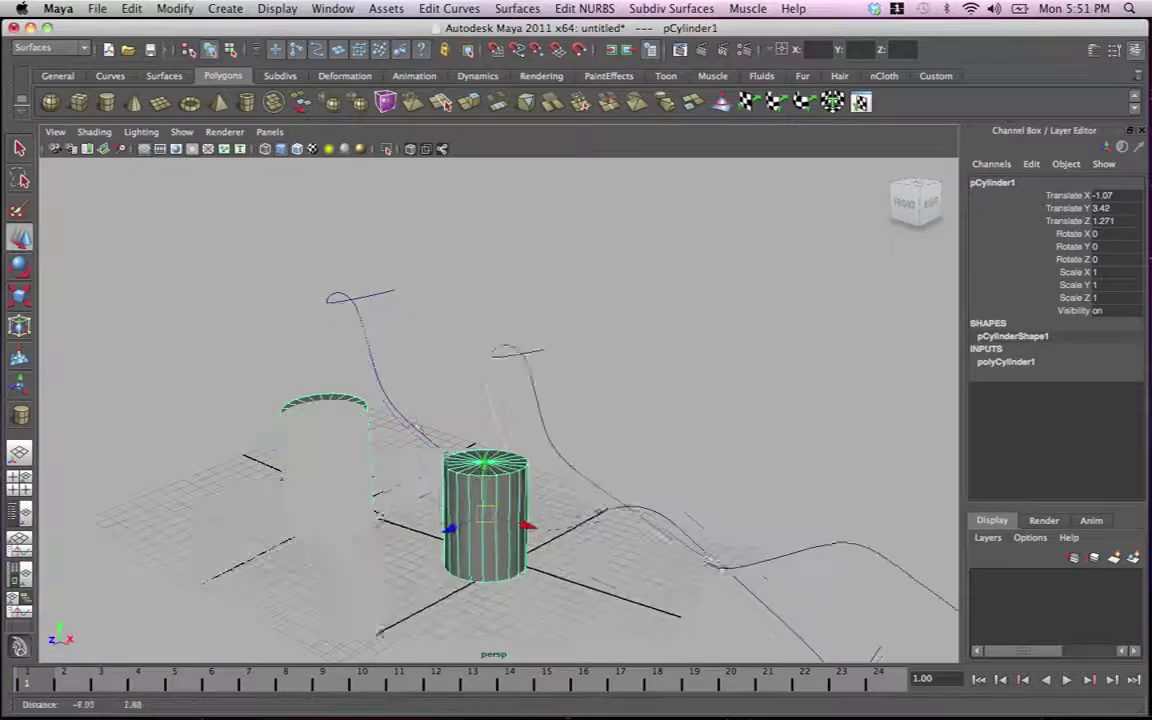
pyautogui.keyDown('alt'); pyautogui.moveTo(475, 448); pyautogui.dragTo(576, 522, button='right'); pyautogui.keyUp('alt')
pyautogui.keyDown('alt'); pyautogui.moveTo(576, 522); pyautogui.dragTo(563, 557); pyautogui.keyUp('alt')
pyautogui.keyDown('alt'); pyautogui.moveTo(563, 557); pyautogui.dragTo(530, 458, button='middle'); pyautogui.keyUp('alt')
pyautogui.keyDown('alt'); pyautogui.moveTo(505, 456); pyautogui.dragTo(500, 450, button='right'); pyautogui.keyUp('alt')
# Set the cylinder's Subdivisions Axis to 12
pyautogui.click(1030, 362)
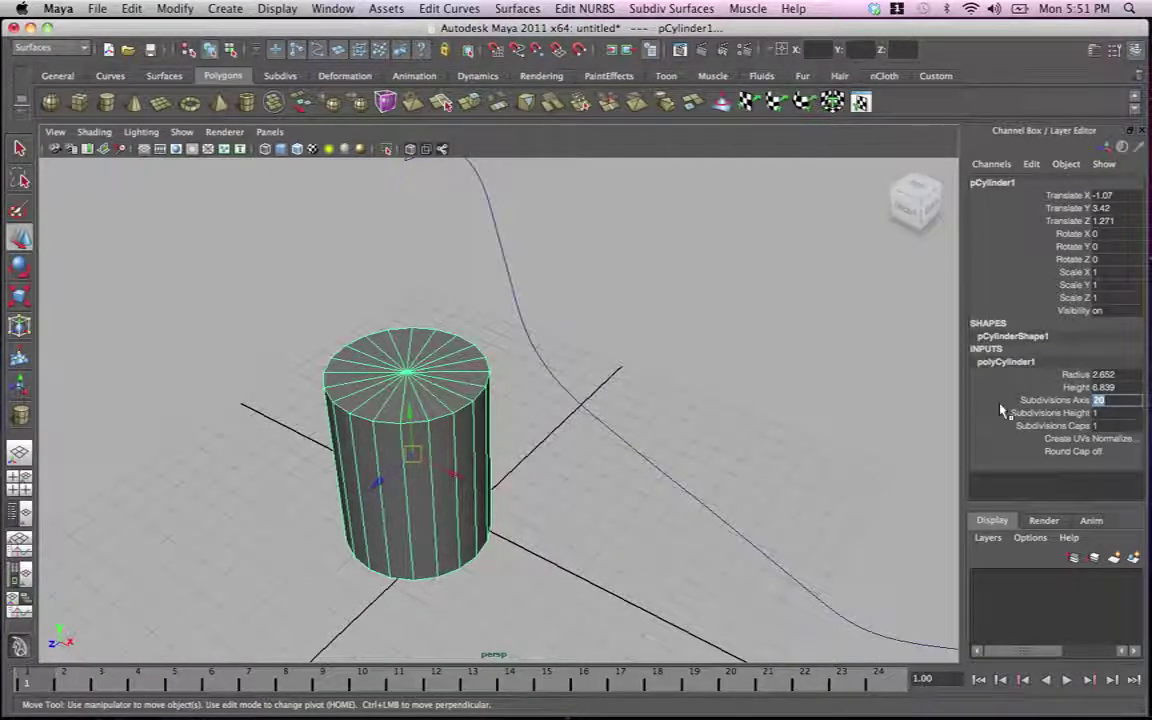
pyautogui.write('12')
pyautogui.press('Return')
# Delete the cylinder's side and bottom faces, keeping only the top cap
pyautogui.keyDown('alt'); pyautogui.moveTo(658, 378); pyautogui.dragTo(509, 339); pyautogui.keyUp('alt')
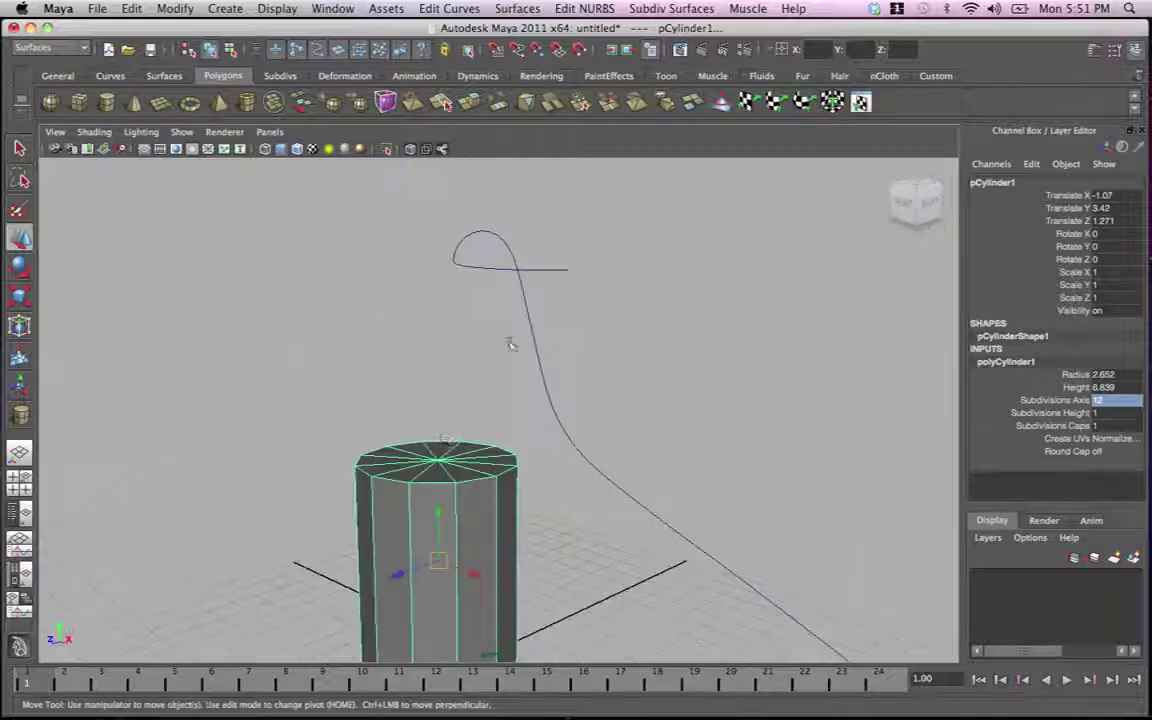
pyautogui.rightClick(458, 453)
pyautogui.keyDown('alt'); pyautogui.moveTo(456, 454); pyautogui.dragTo(519, 249, button='middle'); pyautogui.keyUp('alt')
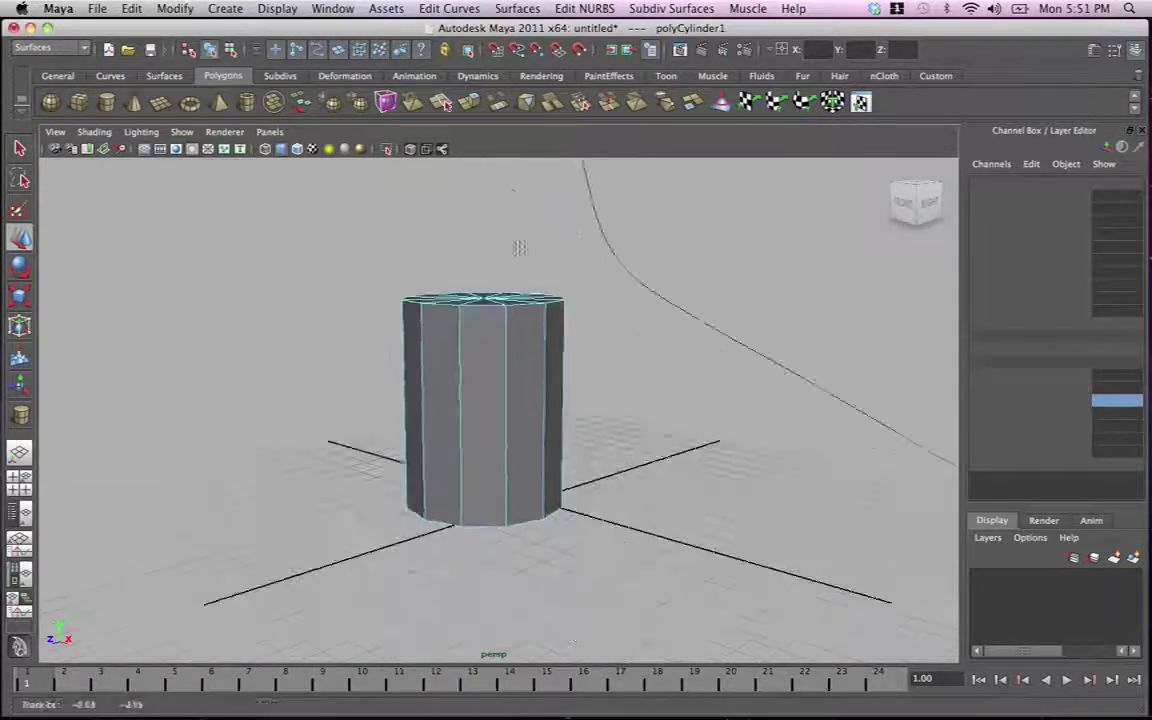
pyautogui.moveTo(336, 388); pyautogui.dragTo(637, 552)
pyautogui.press('Delete')
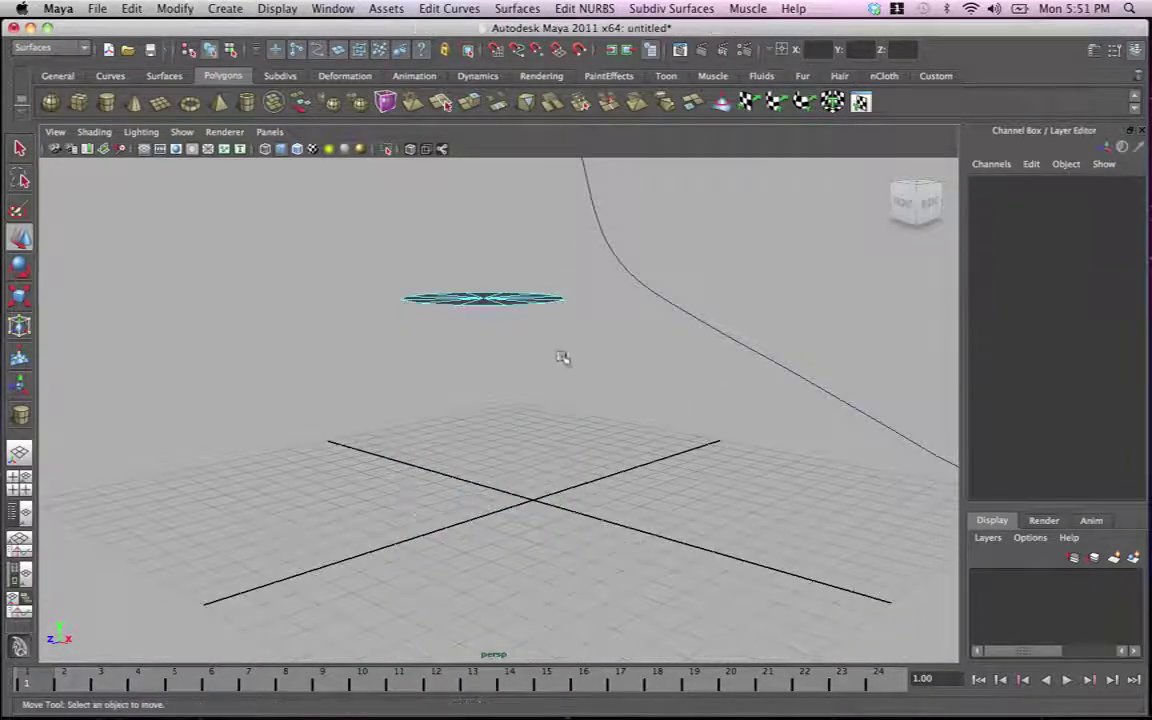
# Return the remaining disc to object mode and center its pivot
pyautogui.keyDown('alt'); pyautogui.moveTo(563, 358); pyautogui.dragTo(542, 291); pyautogui.keyUp('alt')
pyautogui.moveTo(519, 220); pyautogui.dragTo(583, 198, button='right')
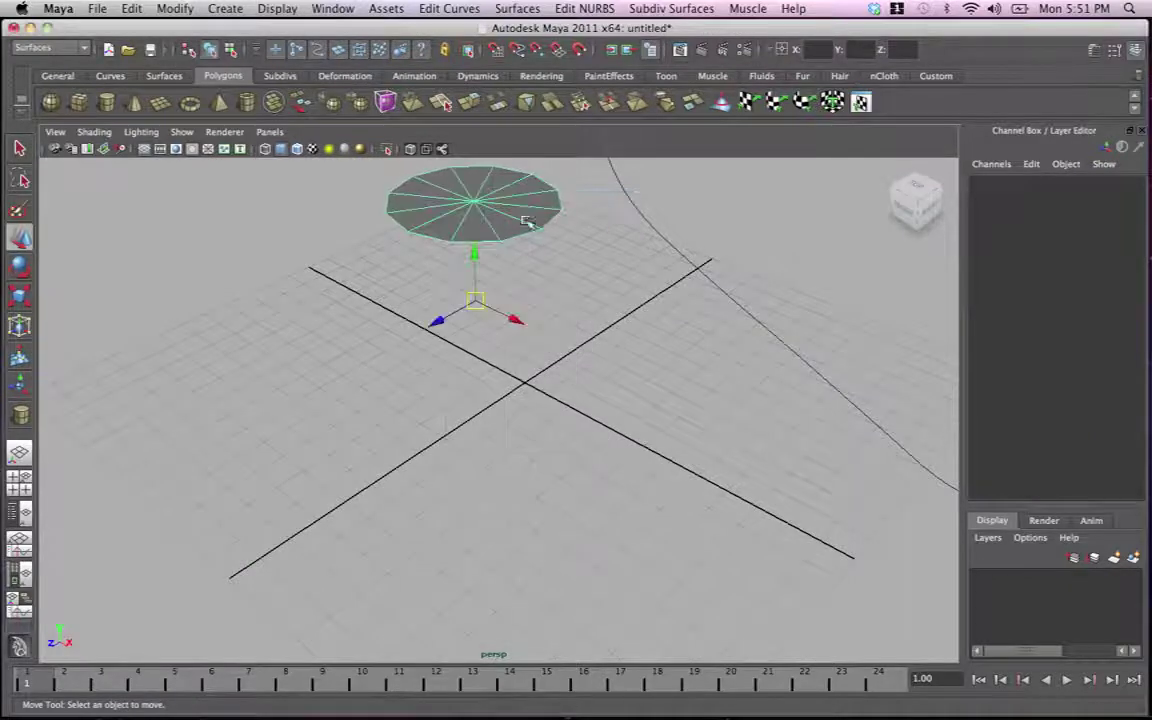
pyautogui.keyDown('alt'); pyautogui.moveTo(482, 326); pyautogui.dragTo(470, 458, button='middle'); pyautogui.keyUp('alt')
pyautogui.keyDown('alt'); pyautogui.moveTo(473, 449); pyautogui.dragTo(471, 435); pyautogui.keyUp('alt')
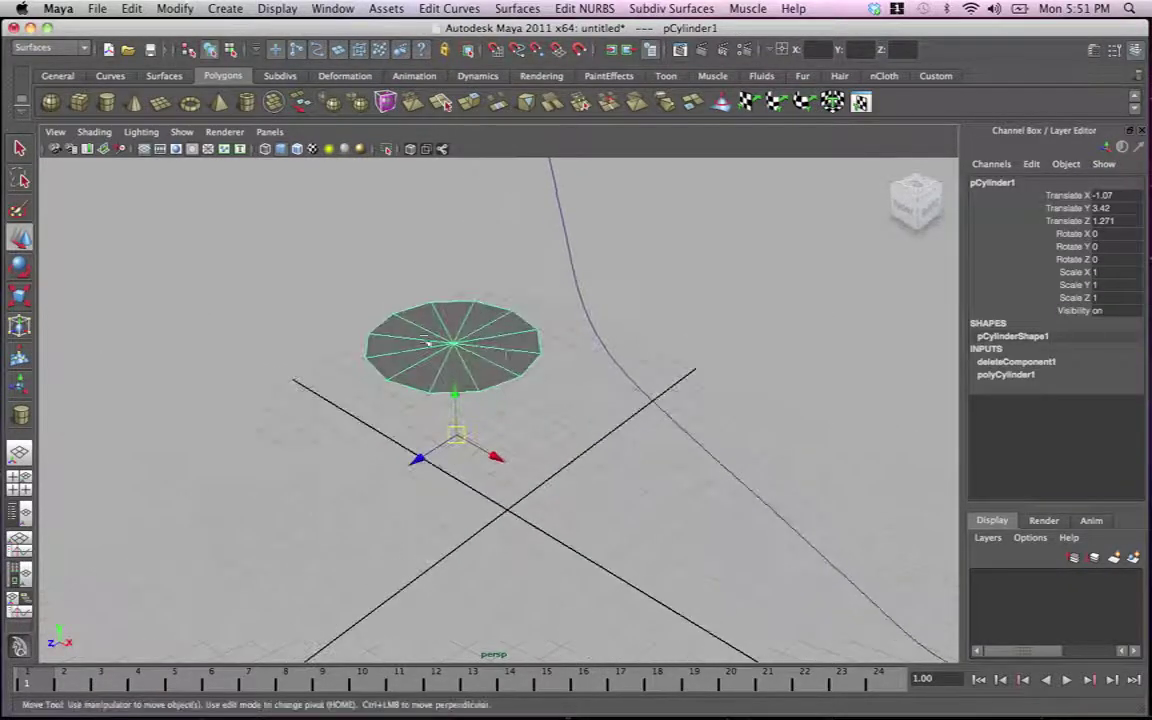
pyautogui.keyDown('alt'); pyautogui.moveTo(476, 298); pyautogui.dragTo(464, 345, button='middle'); pyautogui.keyUp('alt')
pyautogui.click(174, 8)
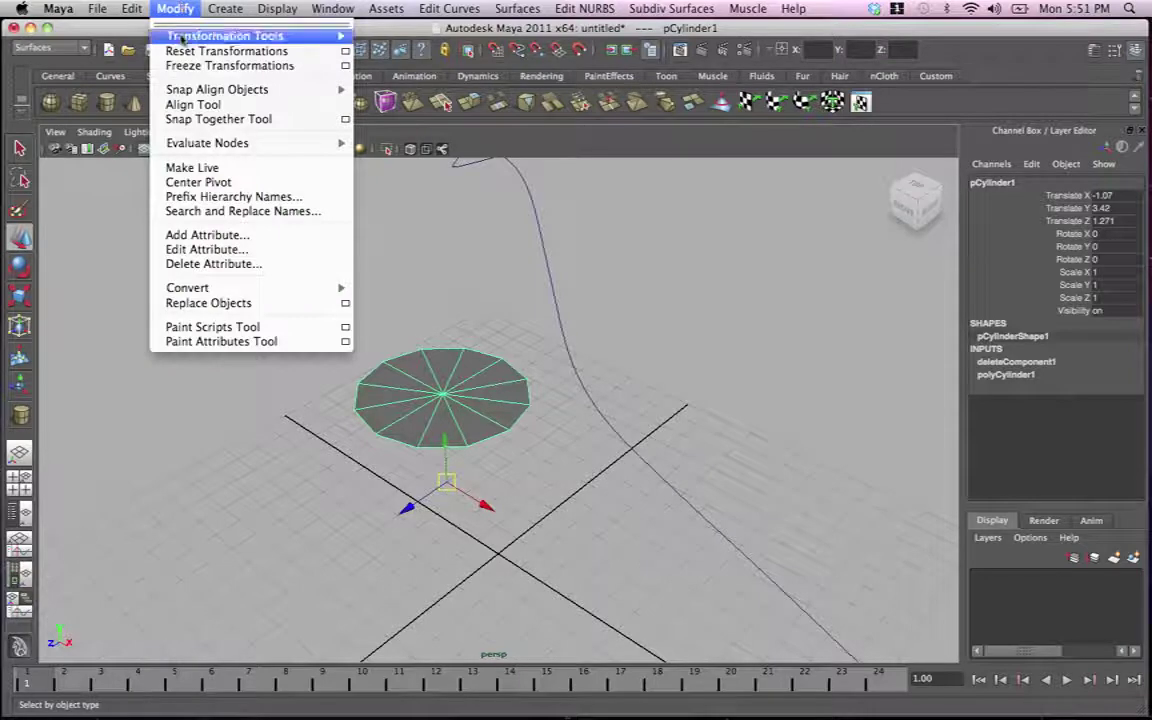
pyautogui.click(200, 181)
# Show the curve's control vertices and select the vertex at the open end of the headrest section
pyautogui.keyDown('alt'); pyautogui.moveTo(617, 360); pyautogui.dragTo(682, 403); pyautogui.keyUp('alt')
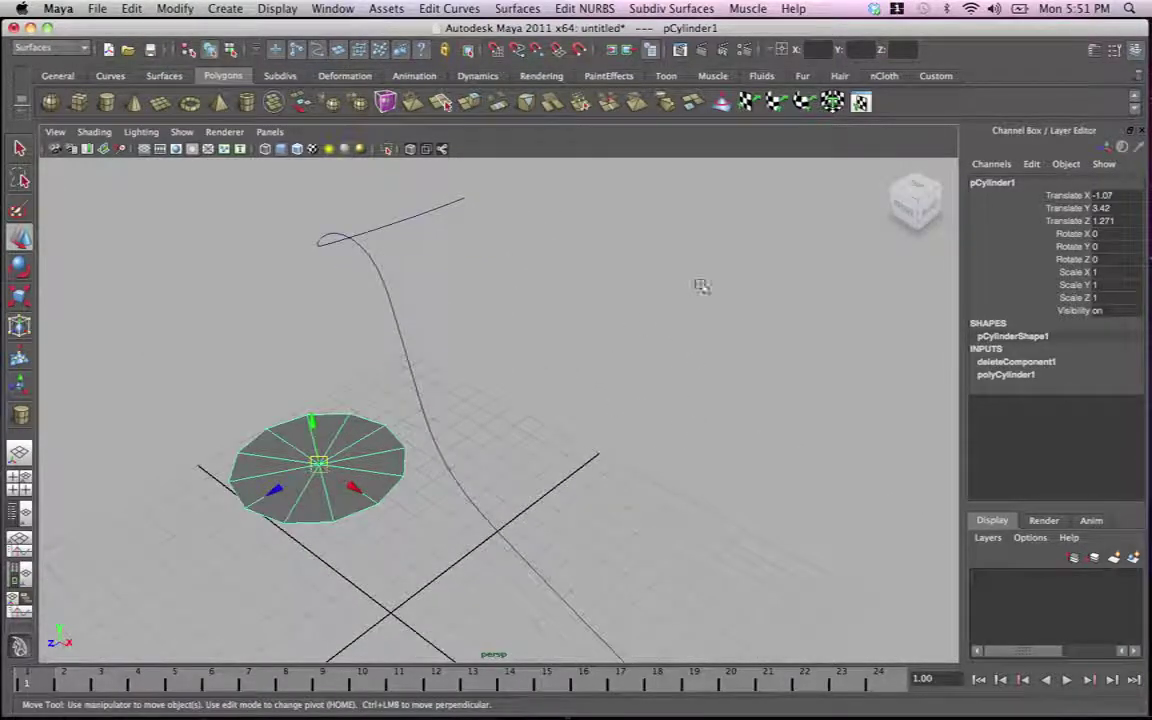
pyautogui.keyDown('alt'); pyautogui.moveTo(635, 310); pyautogui.dragTo(659, 398, button='middle'); pyautogui.keyUp('alt')
pyautogui.keyDown('alt'); pyautogui.moveTo(519, 342); pyautogui.dragTo(500, 322); pyautogui.keyUp('alt')
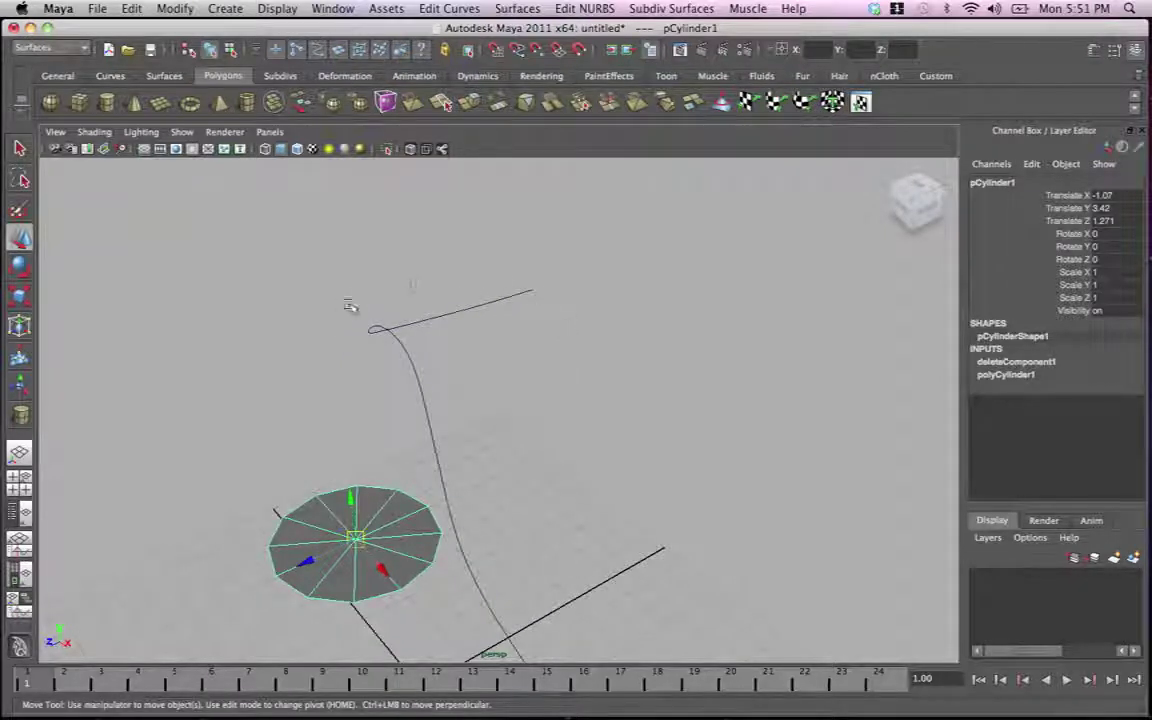
pyautogui.keyDown('alt'); pyautogui.moveTo(440, 354); pyautogui.dragTo(467, 163); pyautogui.keyUp('alt')
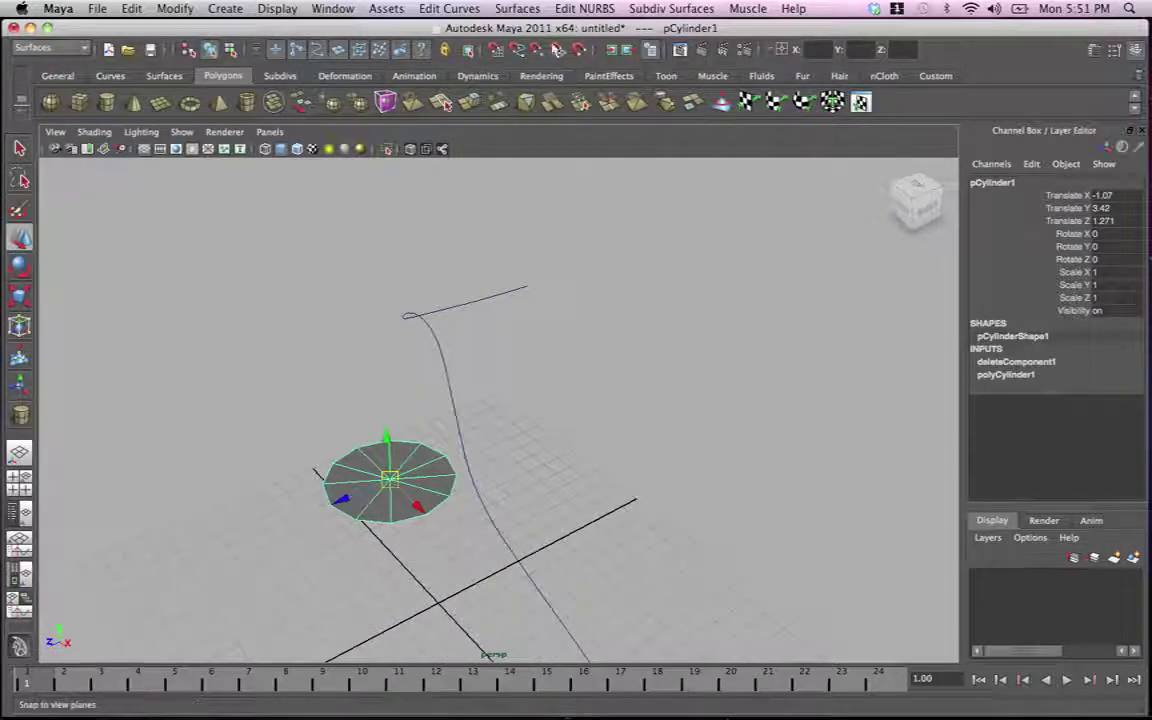
pyautogui.keyDown('alt'); pyautogui.moveTo(414, 263); pyautogui.dragTo(399, 235, button='middle'); pyautogui.keyUp('alt')
pyautogui.keyDown('alt'); pyautogui.moveTo(355, 368); pyautogui.dragTo(301, 371, button='middle'); pyautogui.keyUp('alt')
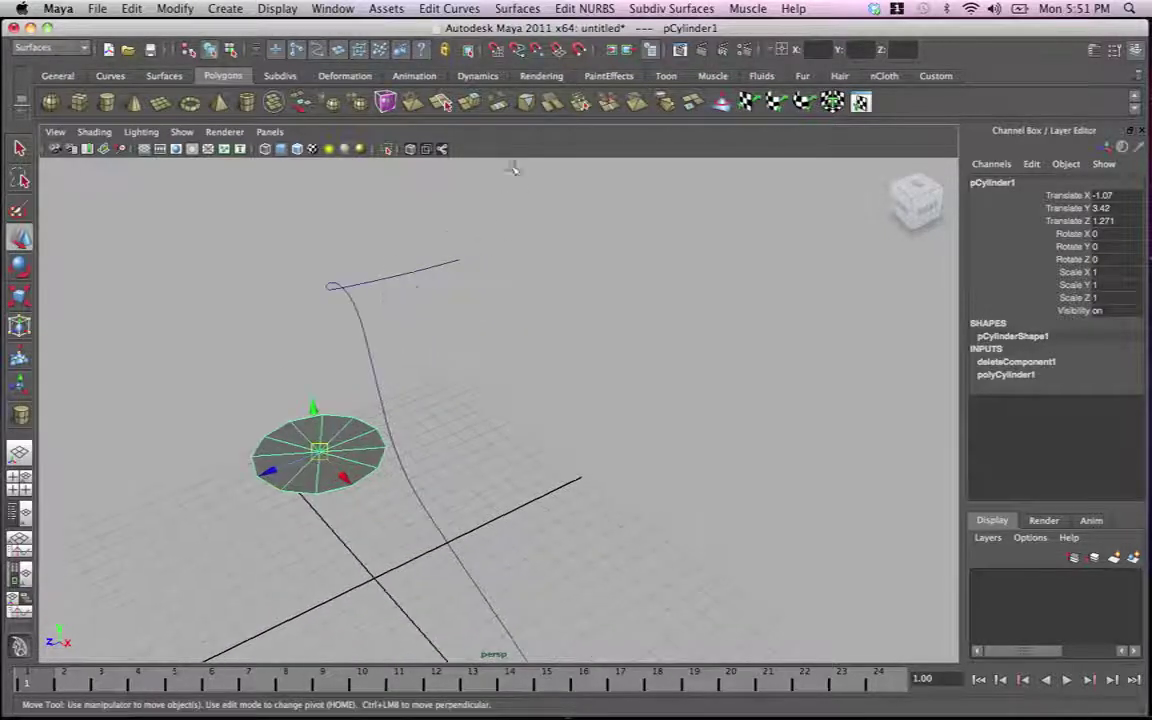
pyautogui.click(445, 270)
pyautogui.moveTo(452, 266)
pyautogui.mouseDown(button='right')
pyautogui.moveTo(495, 247)
pyautogui.moveTo(407, 266)
pyautogui.moveTo(452, 264)
pyautogui.mouseUp(button='right')
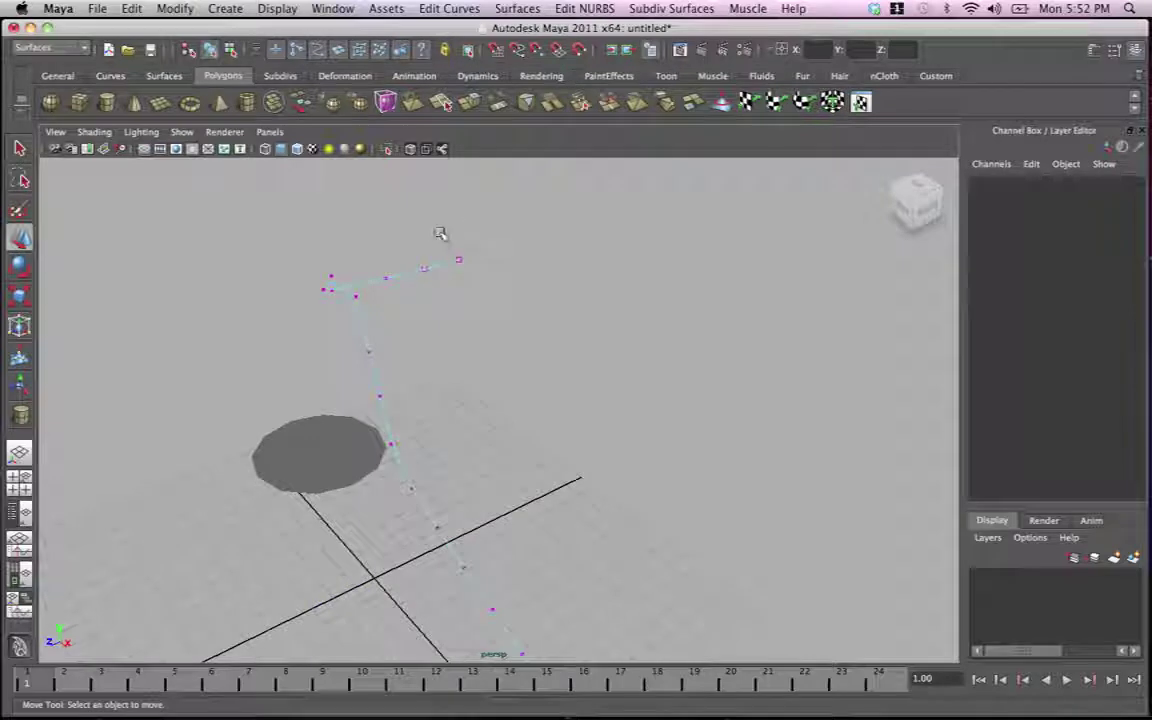
pyautogui.moveTo(440, 233); pyautogui.dragTo(492, 278)
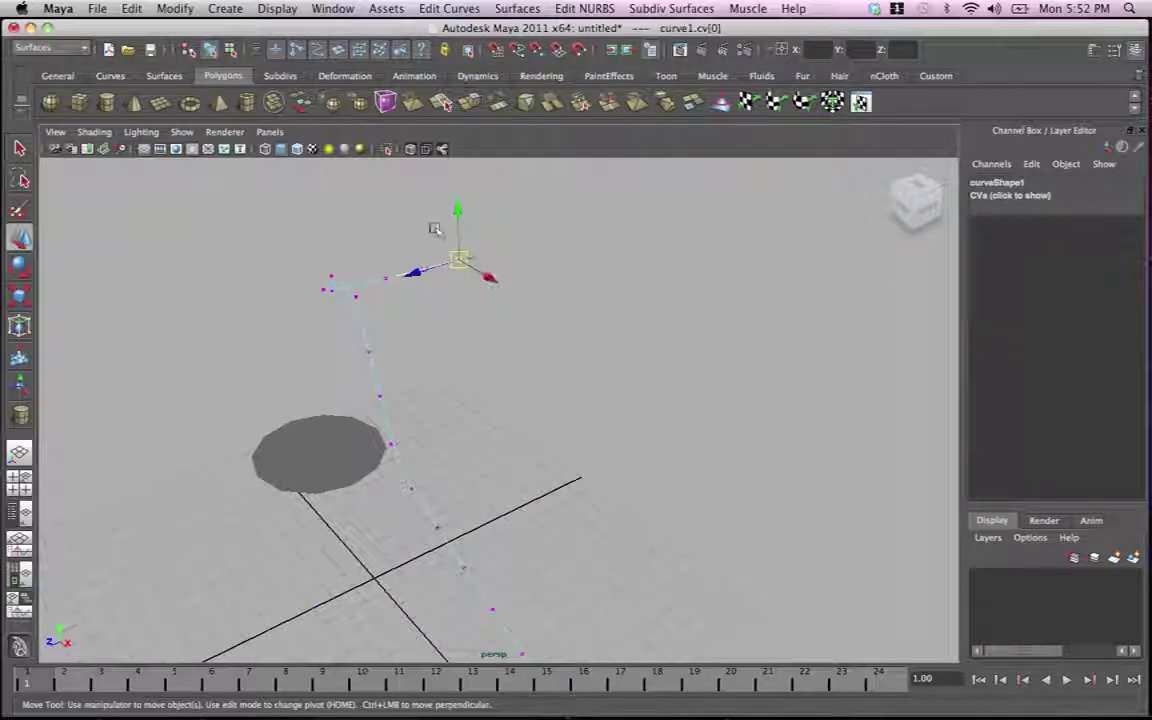
pyautogui.click(481, 287)
pyautogui.moveTo(450, 249); pyautogui.dragTo(462, 264)
# Return the curve to object mode and select the flat disc
pyautogui.rightClick(460, 260)
pyautogui.moveTo(424, 267); pyautogui.dragTo(489, 243, button='right')
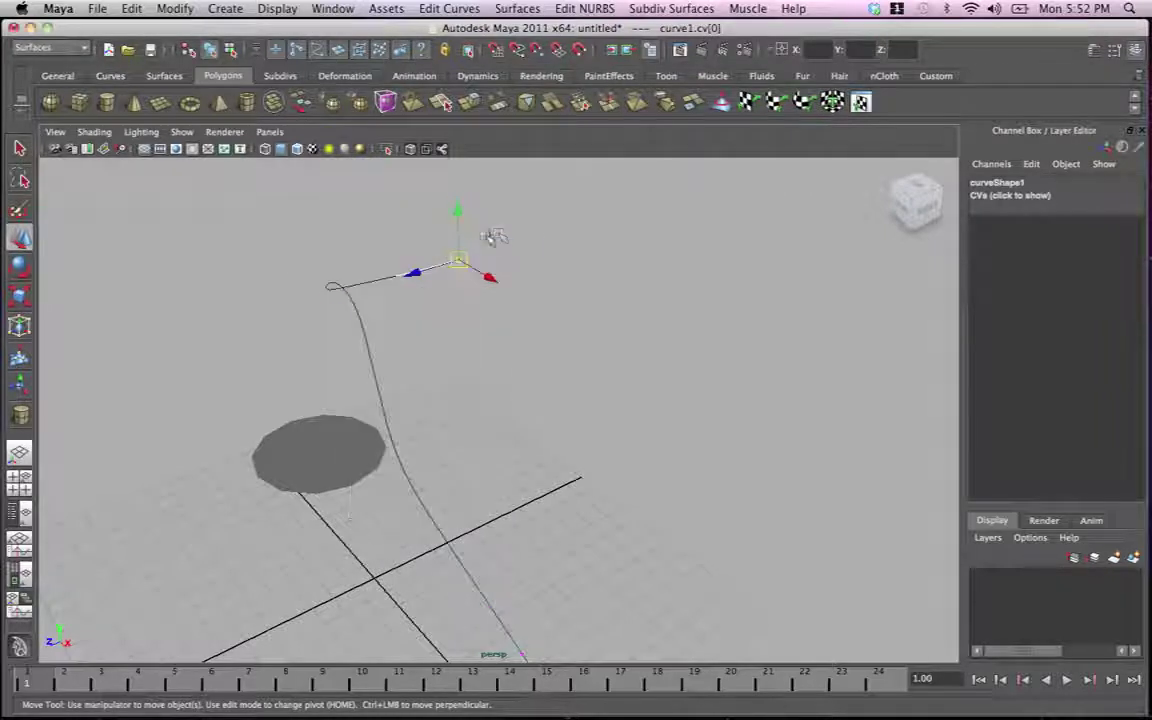
pyautogui.click(488, 237)
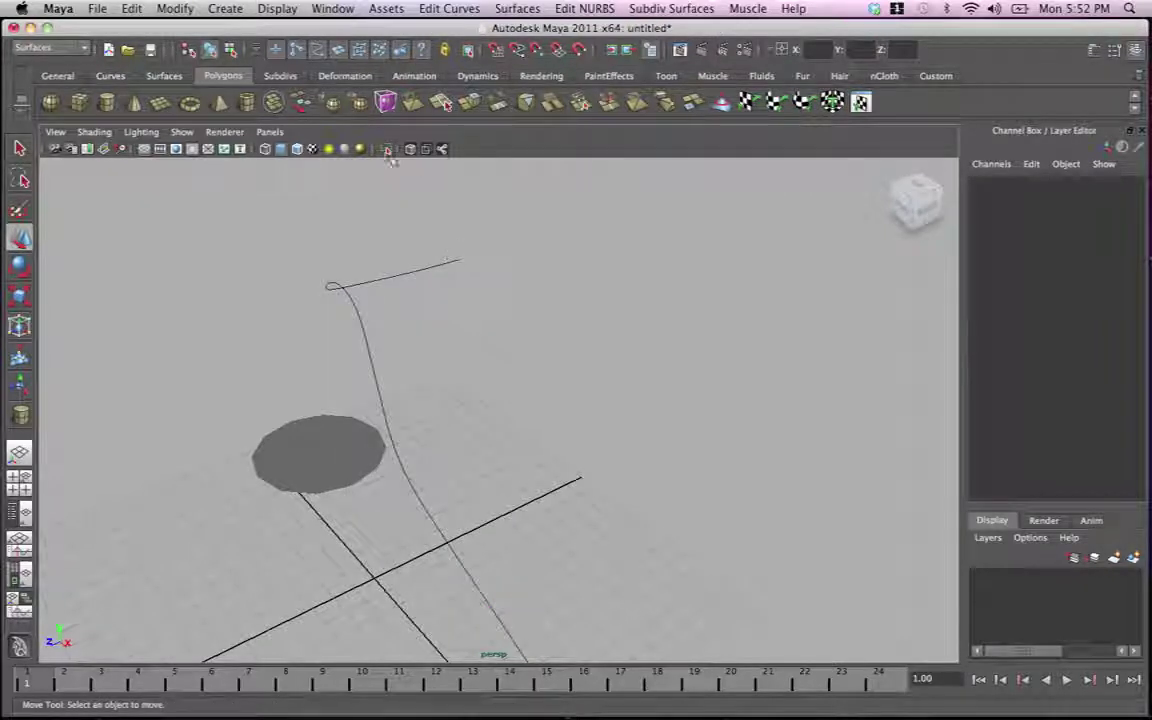
pyautogui.click(347, 429)
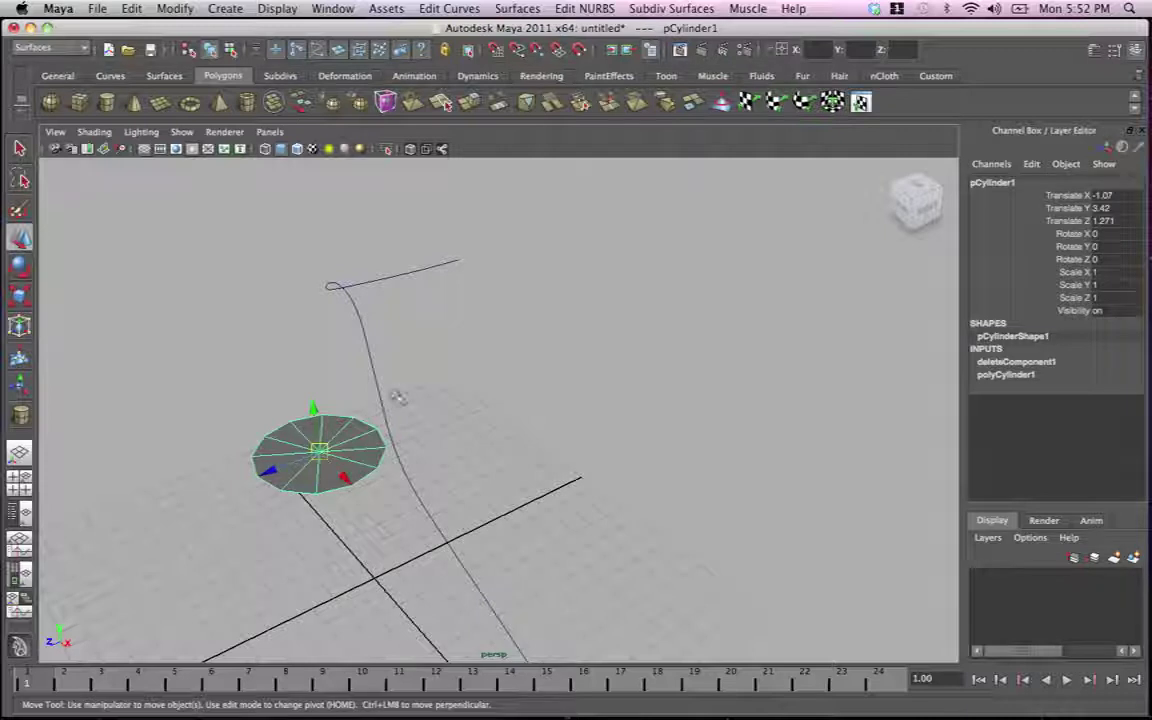